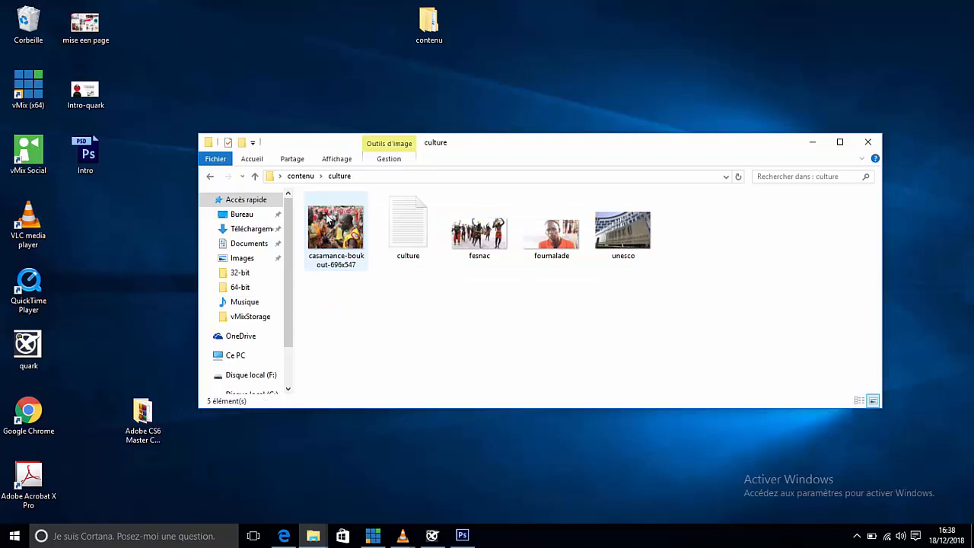
Step: Open the casamance-boukout-696x547 image from the culture folder in Photoshop and bring up its image size settings
left_click_drag(341, 238, 502, 44)
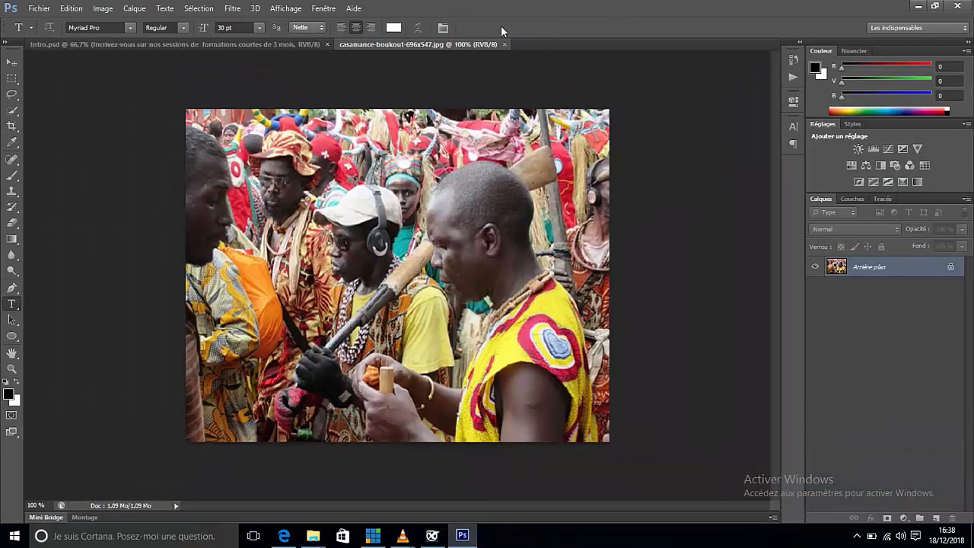
left_click(103, 9)
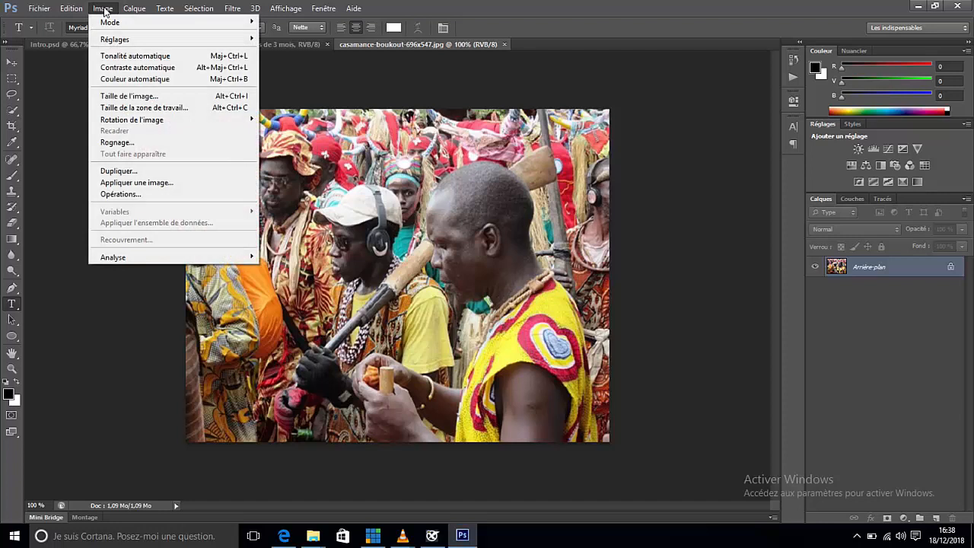
left_click(141, 96)
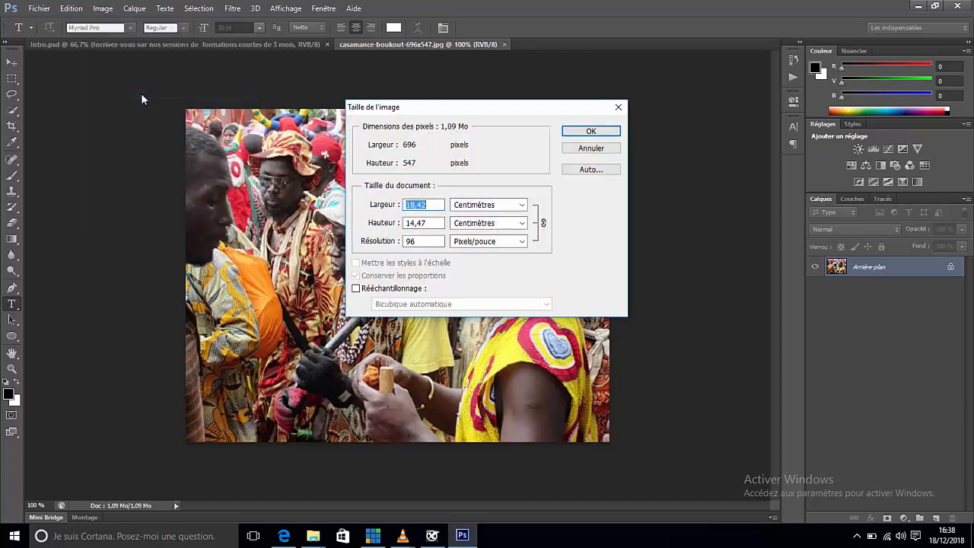
Step: Set the image's resolution to 300 pixels/inch with Rééchantillonnage turned off
left_click(391, 240)
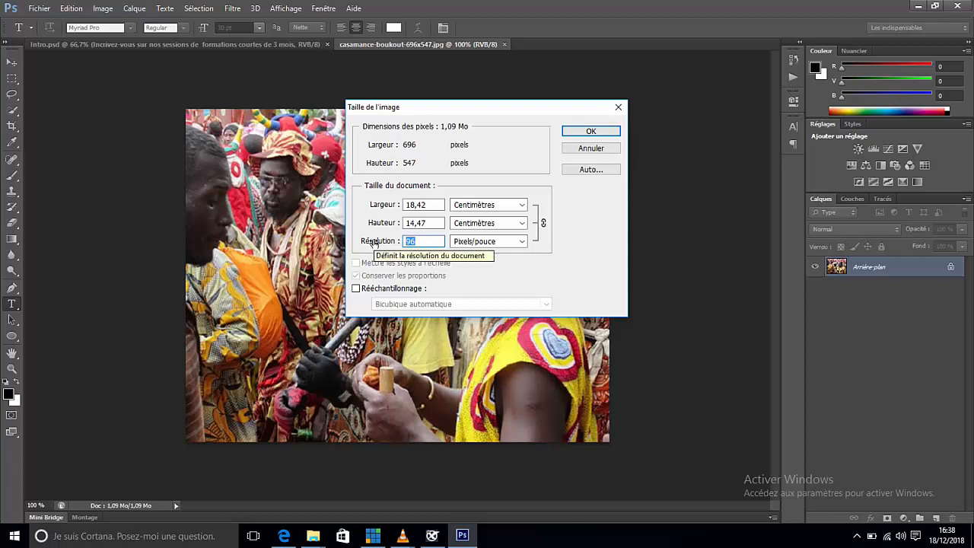
left_click(356, 288)
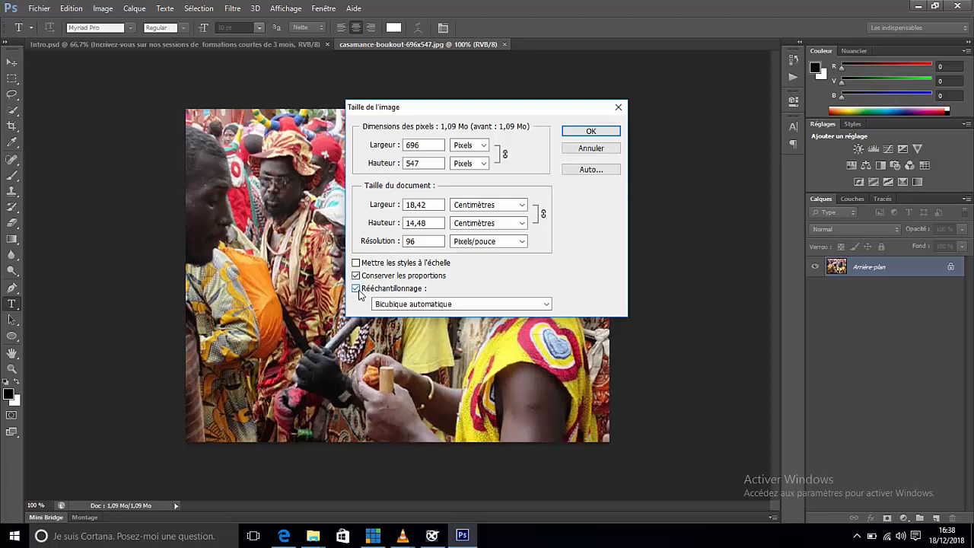
left_click_drag(428, 241, 360, 238)
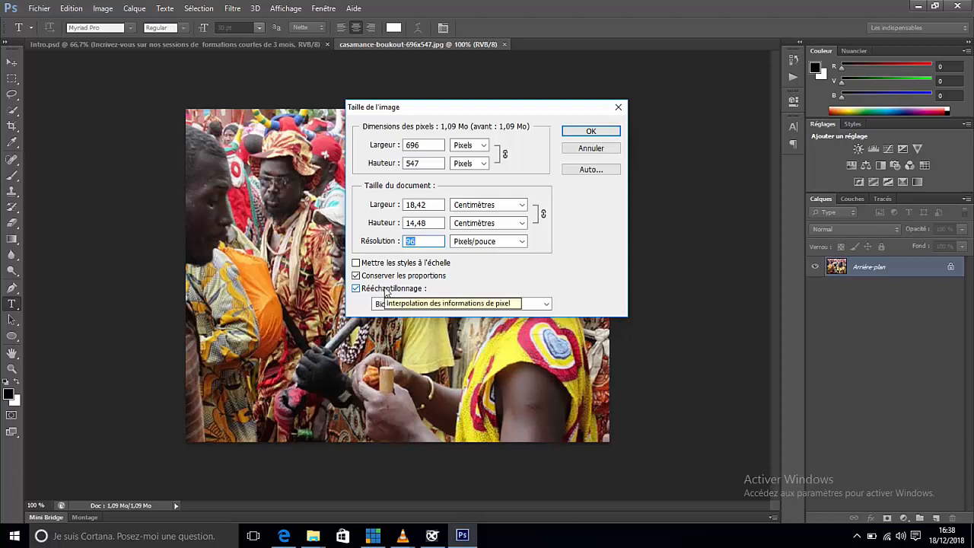
left_click(386, 289)
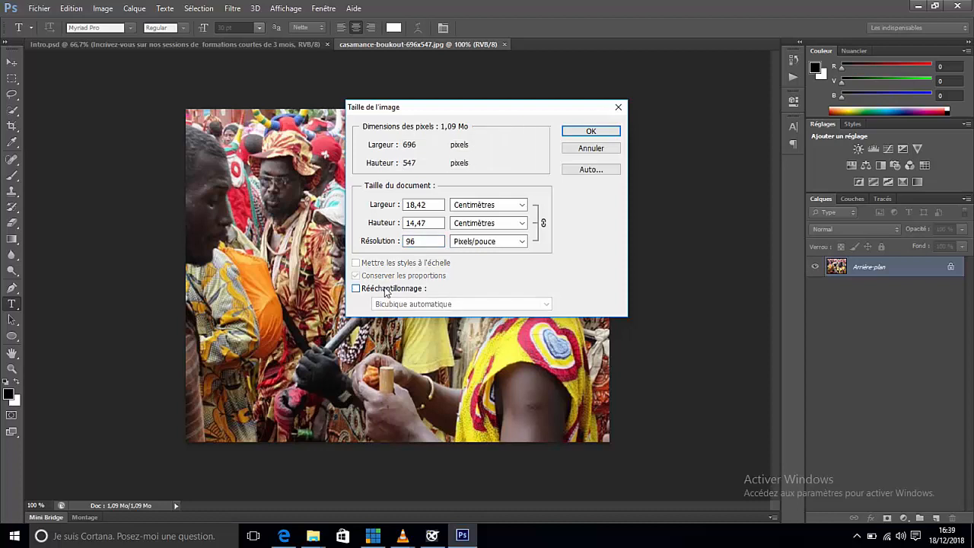
left_click(386, 289)
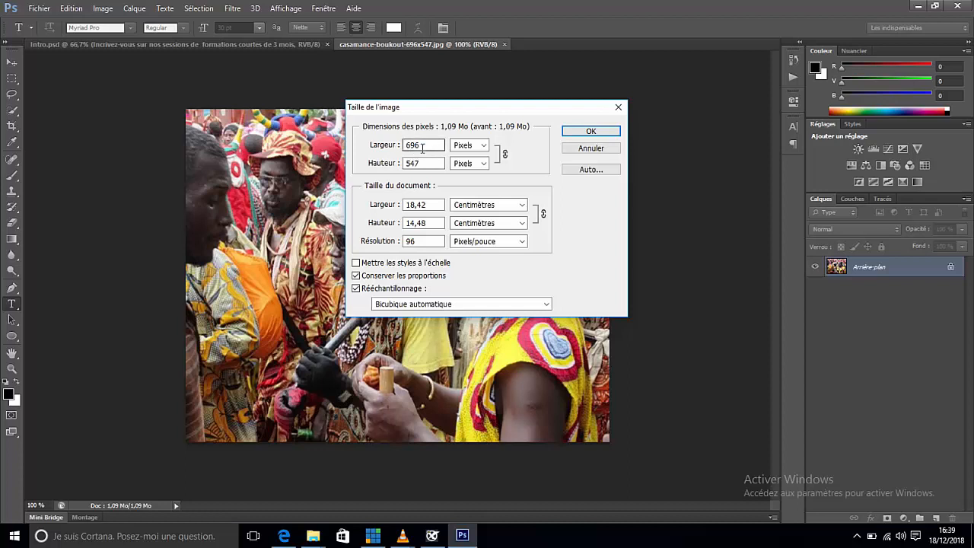
left_click(356, 290)
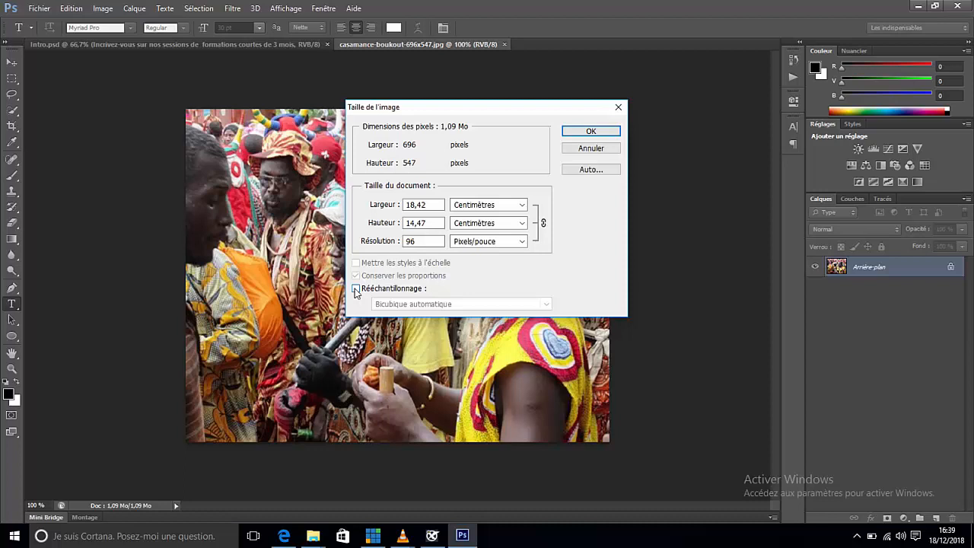
left_click(393, 242)
type("300")
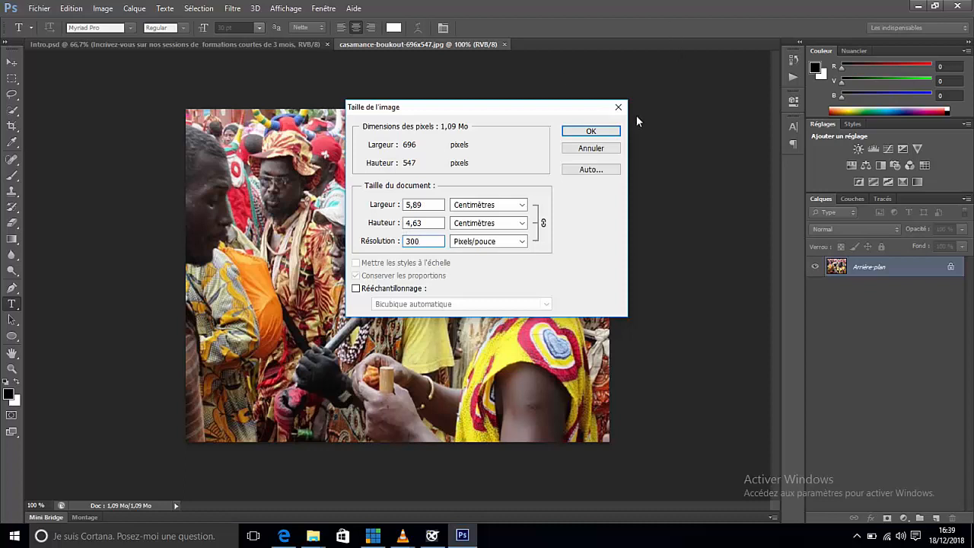
left_click(598, 134)
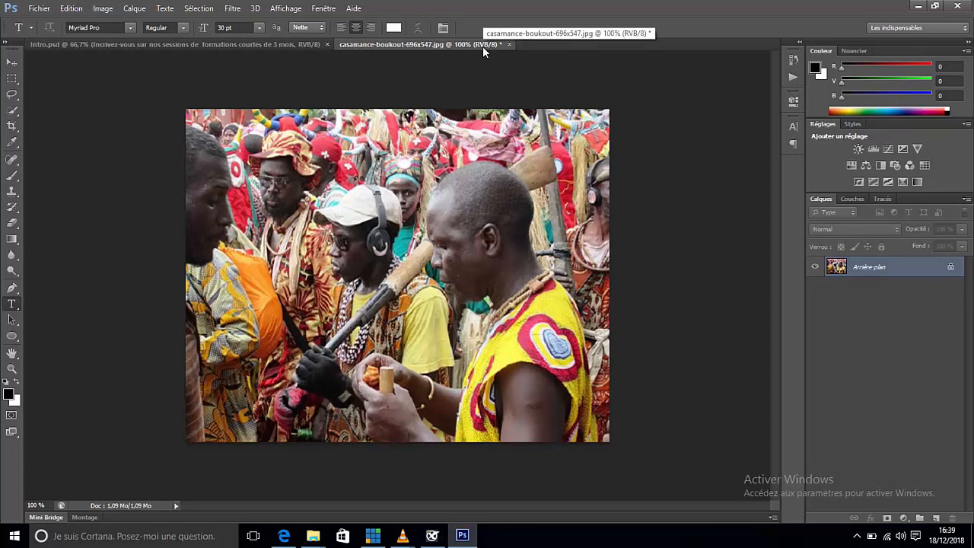
Step: Convert the image to the CMJN working space profile U.S. Web Coated (SWOP) v2 and close it without saving
left_click(69, 10)
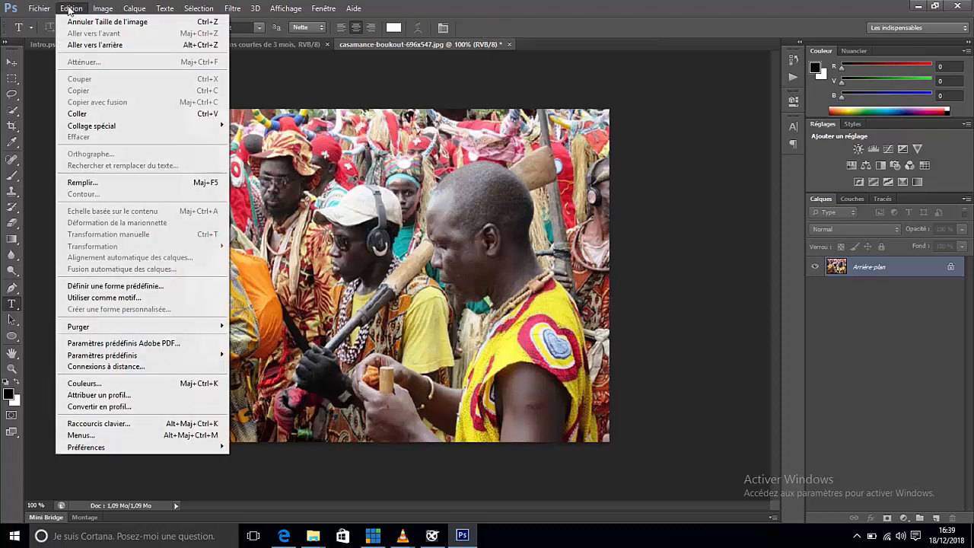
left_click(114, 408)
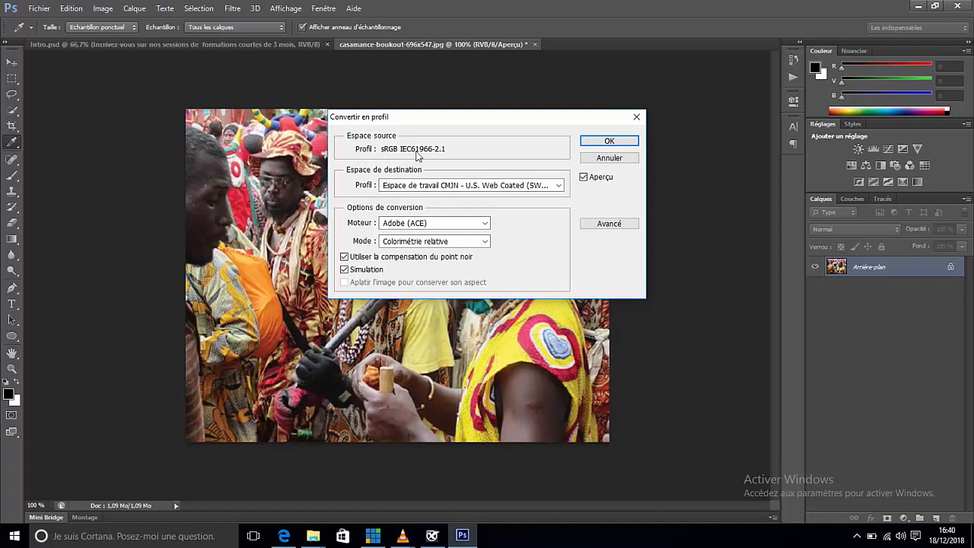
left_click(559, 186)
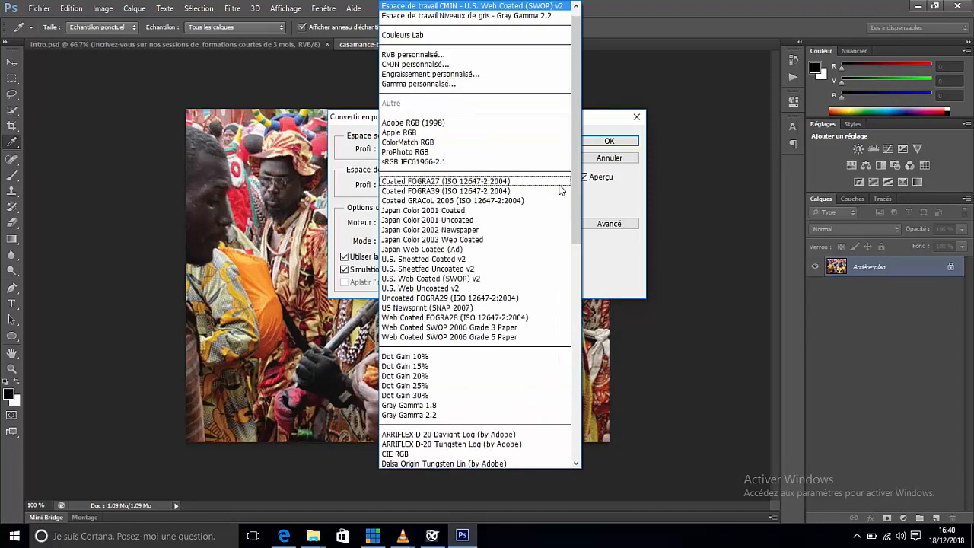
left_click(506, 6)
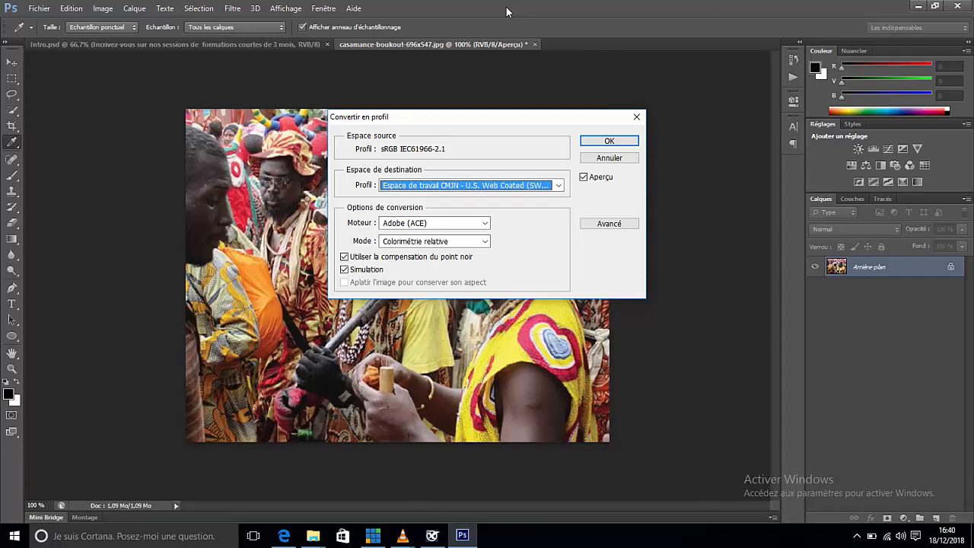
left_click(609, 141)
key("t")
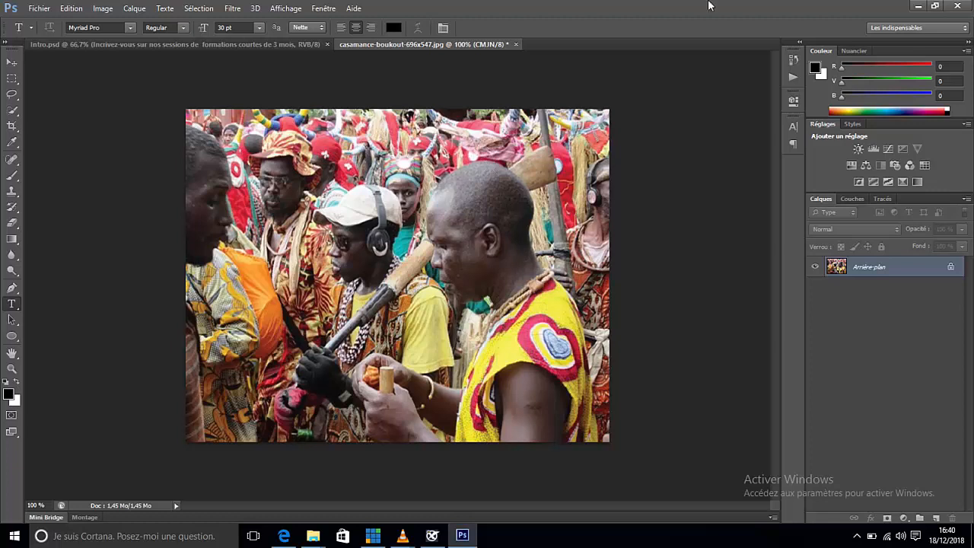
left_click(516, 44)
left_click(503, 199)
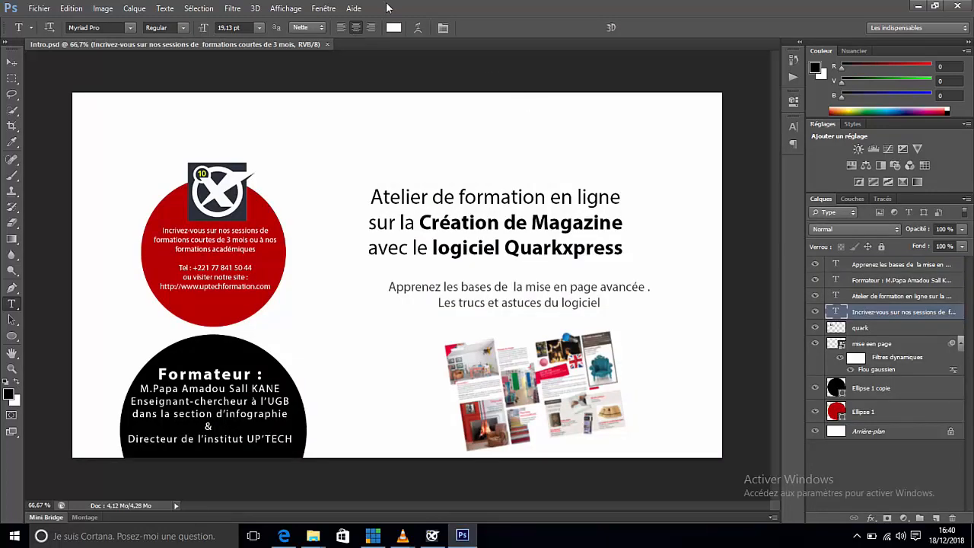
Step: Display the recorded scripts and collapse the "traitement pour impression" set
left_click(325, 10)
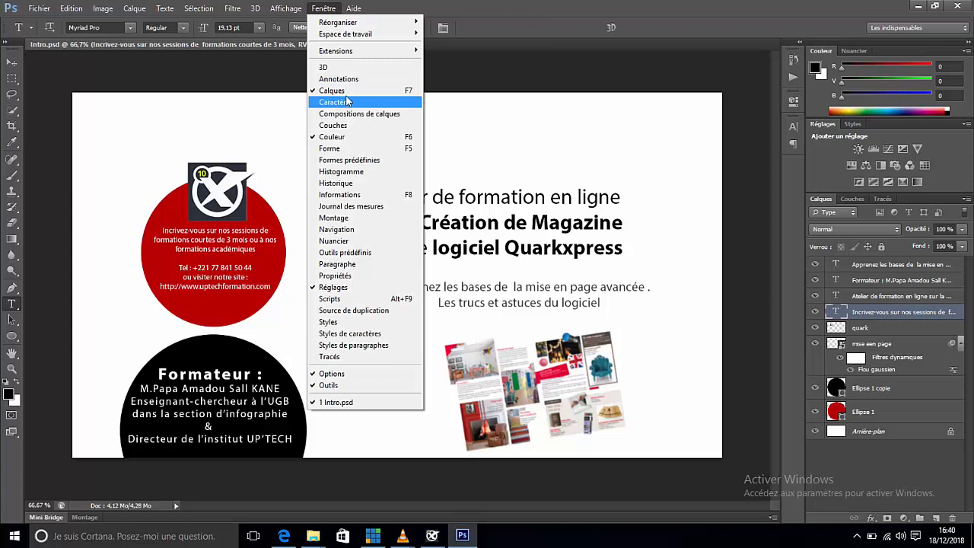
left_click(339, 300)
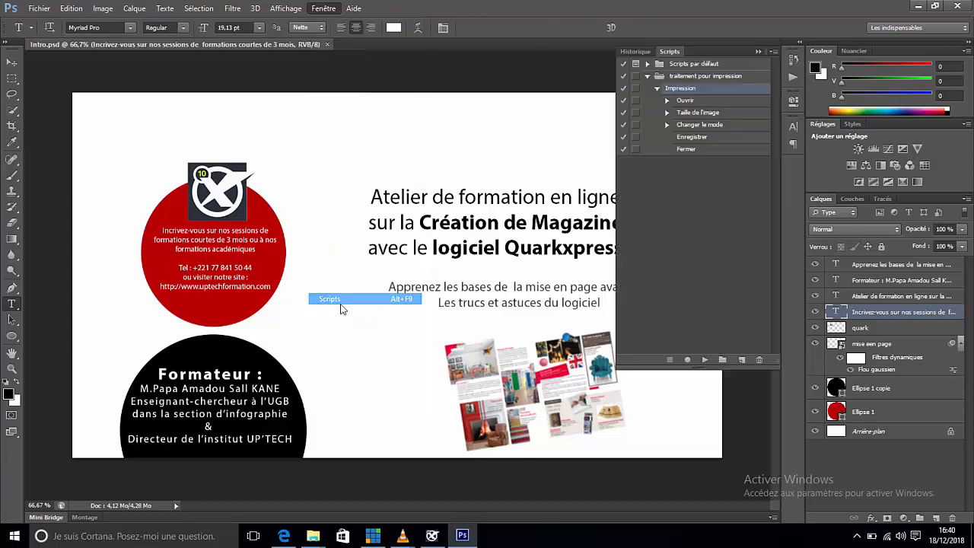
left_click(647, 77)
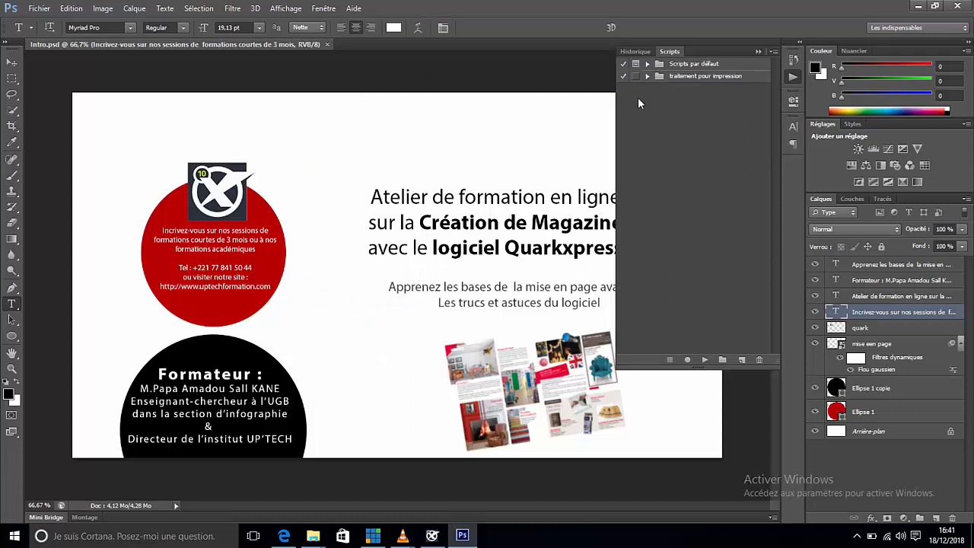
left_click(635, 78)
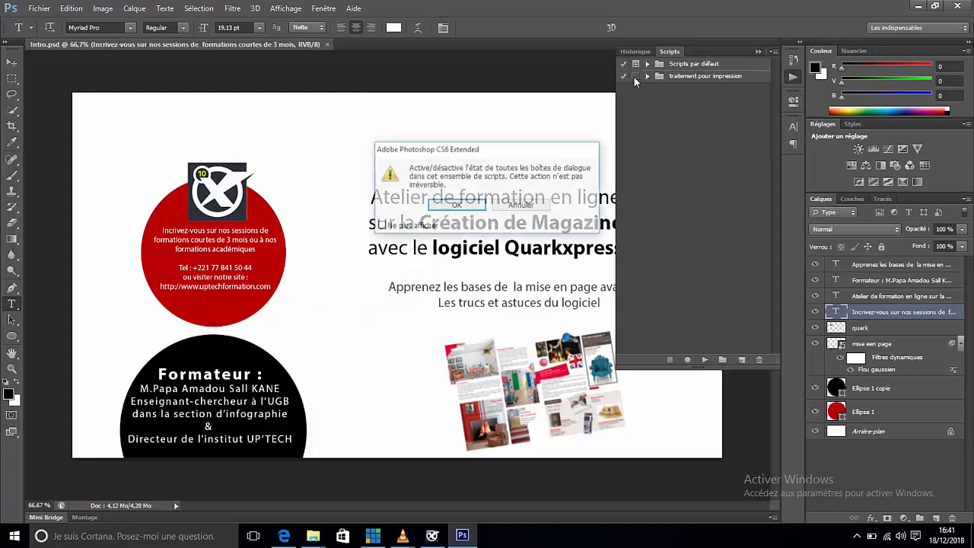
left_click(466, 202)
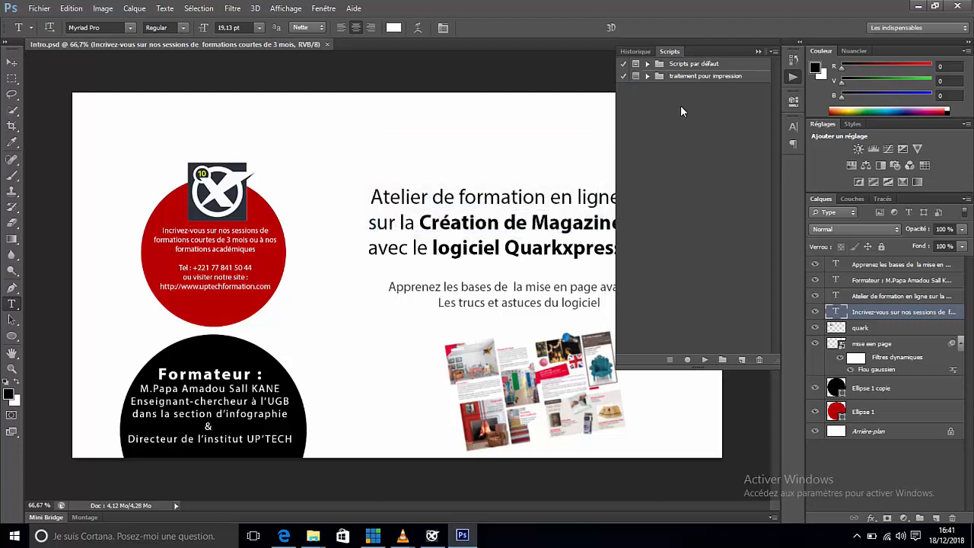
left_click(635, 77)
left_click(465, 207)
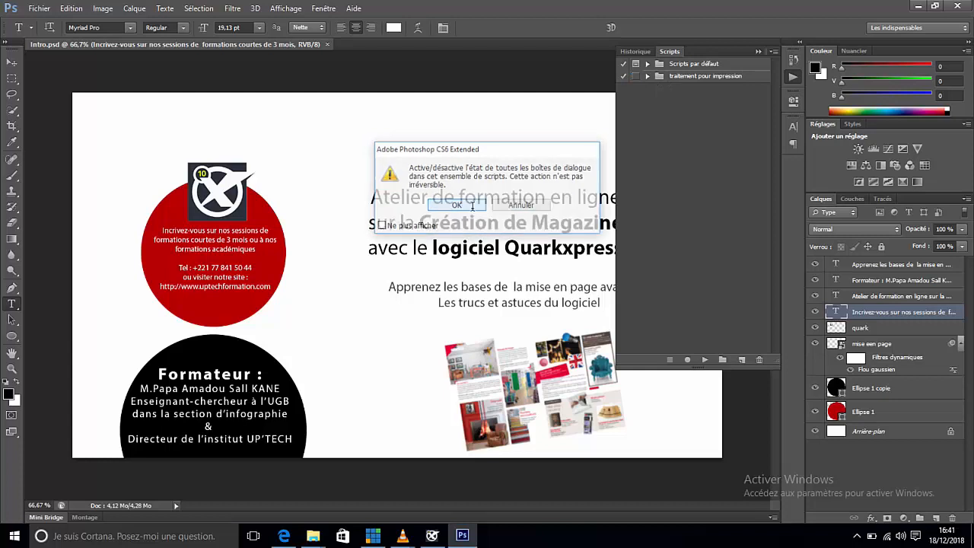
Step: Delete the "traitement pour impression" script set
left_click(675, 77)
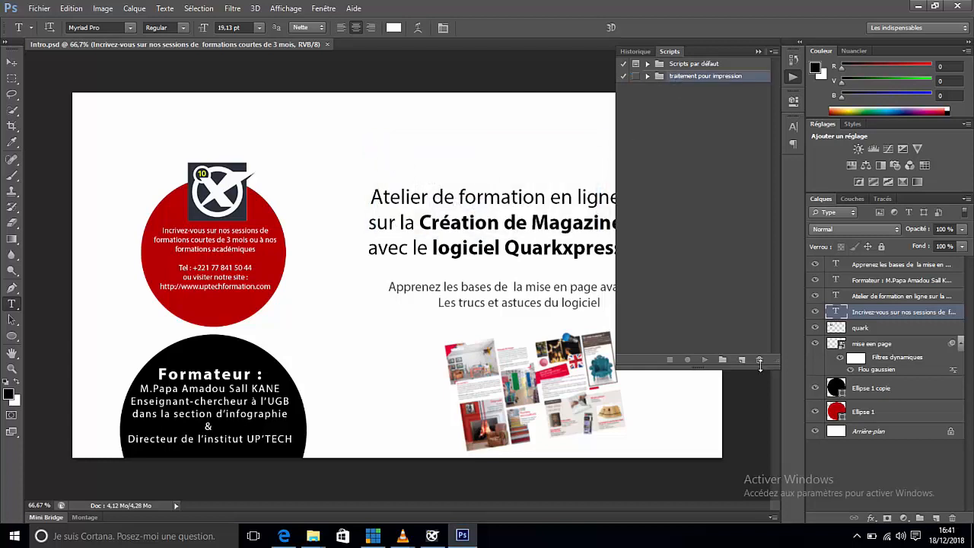
left_click(758, 360)
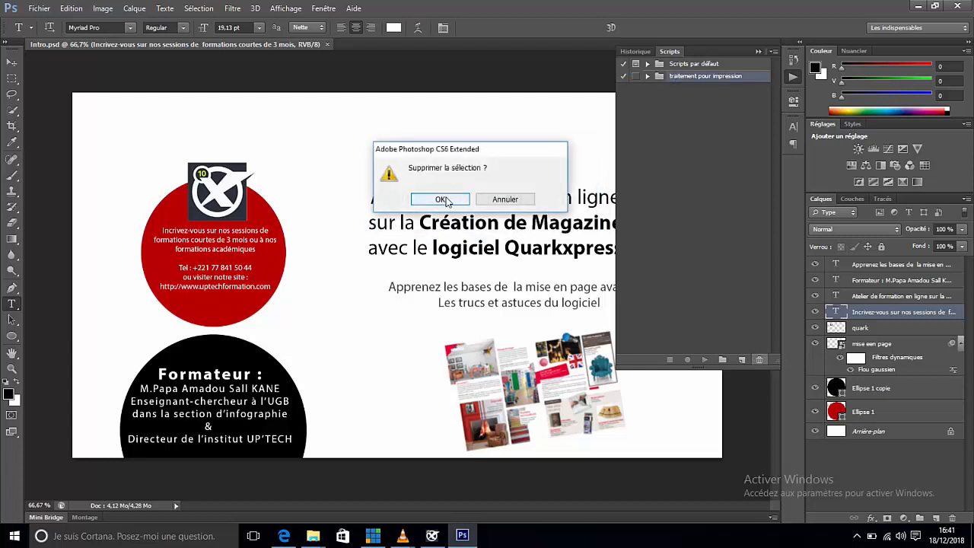
left_click(445, 197)
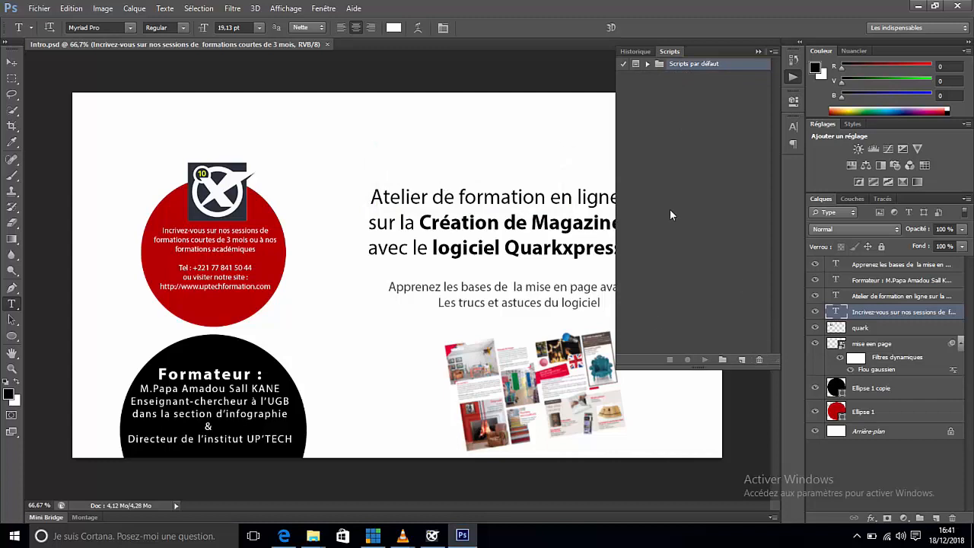
left_click(648, 63)
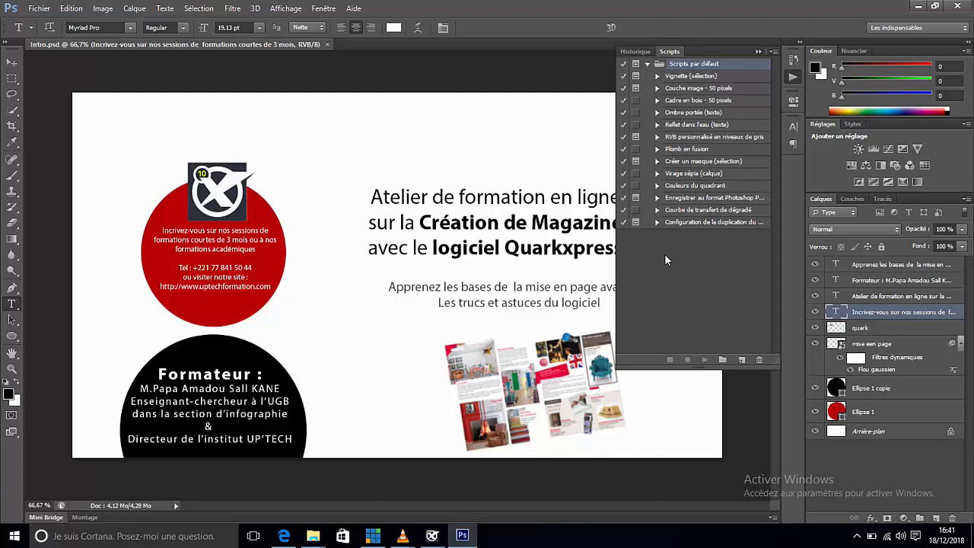
left_click(648, 65)
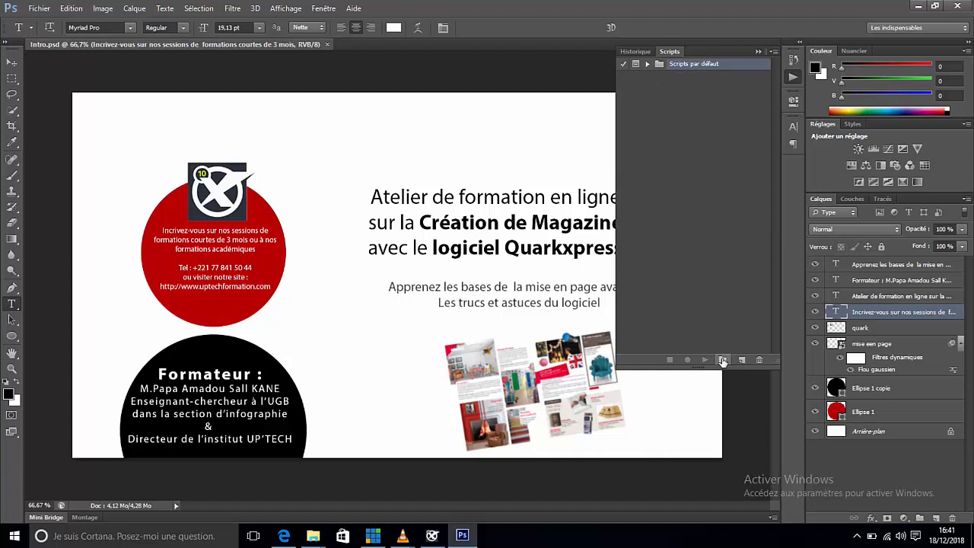
Step: Create a new script set named "traitement impression"
left_click(776, 55)
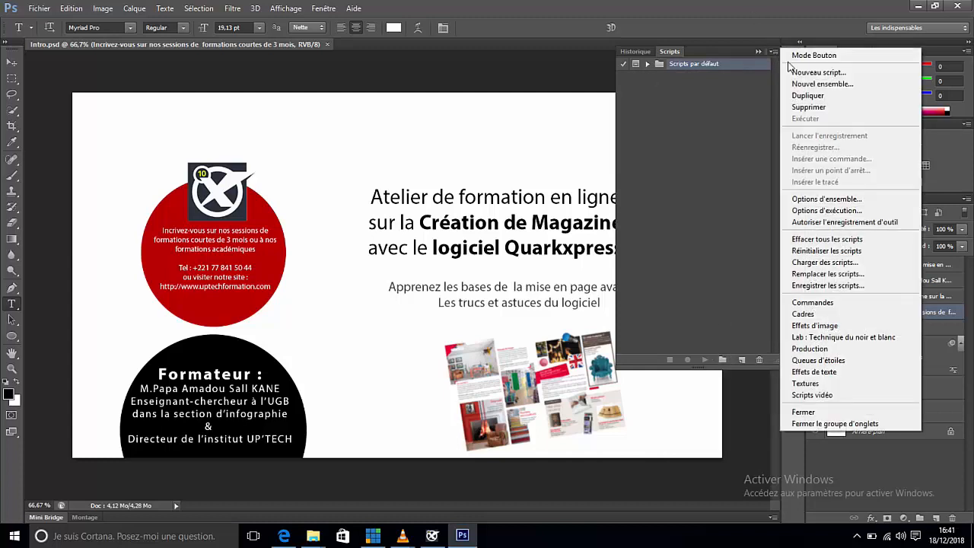
left_click(812, 84)
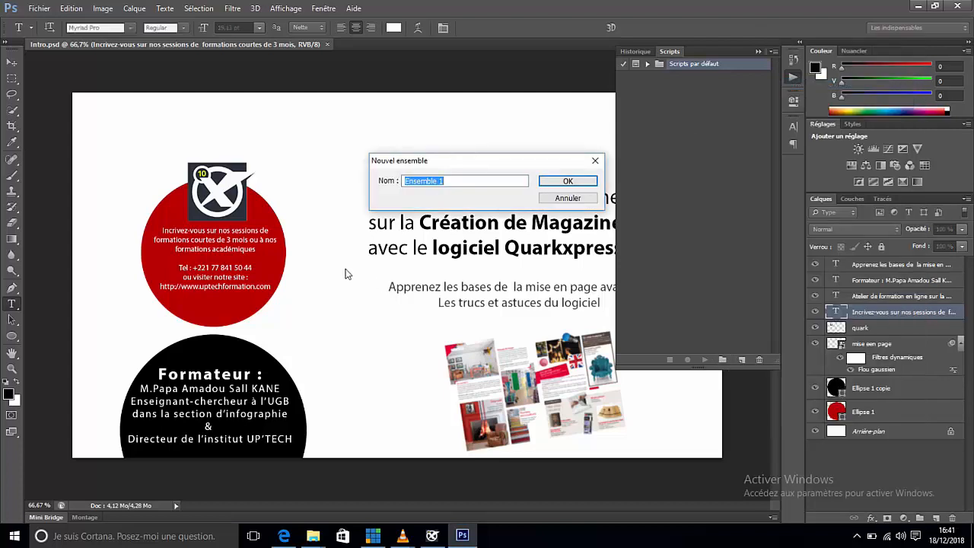
type("traitement")
type("impression")
left_click(576, 183)
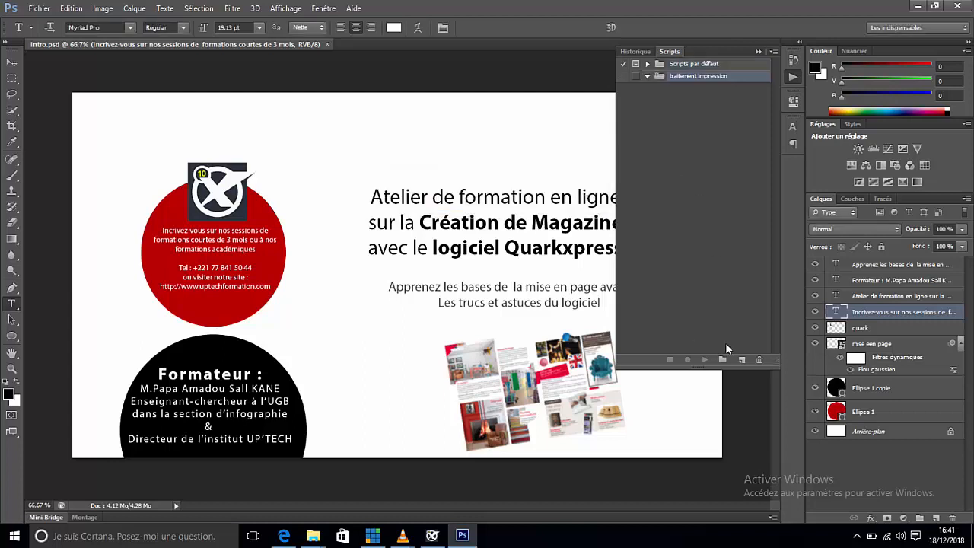
Step: Create a script named "pour impression" in the "traitement impression" set and start recording it
left_click(742, 361)
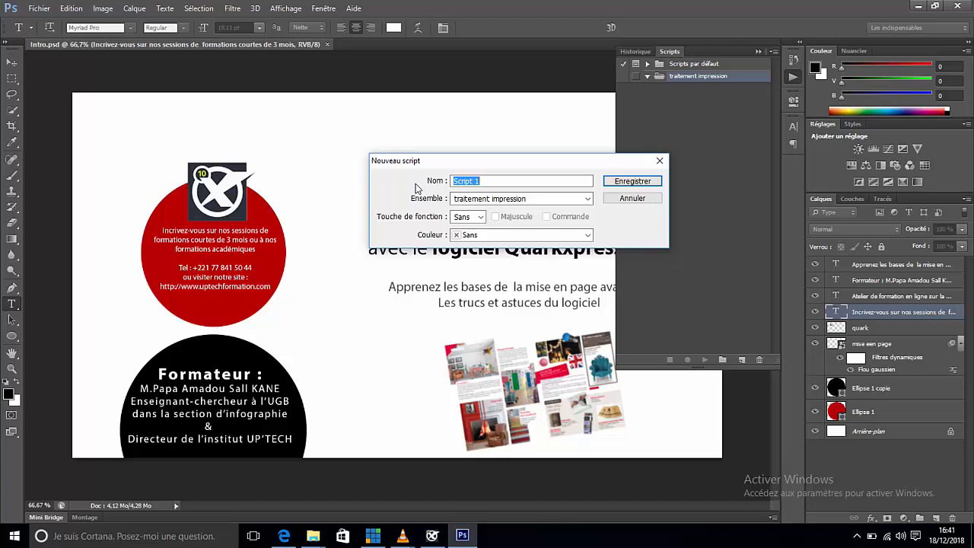
type("pour impression")
left_click(624, 183)
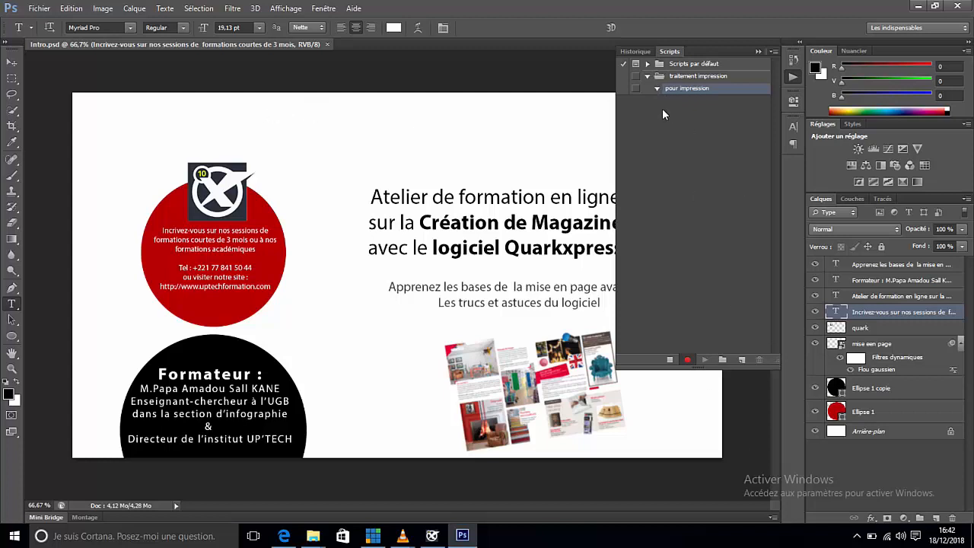
Step: Open the image "absent" from the "sport" subfolder of the "contenu" folder on the desktop
left_click(39, 8)
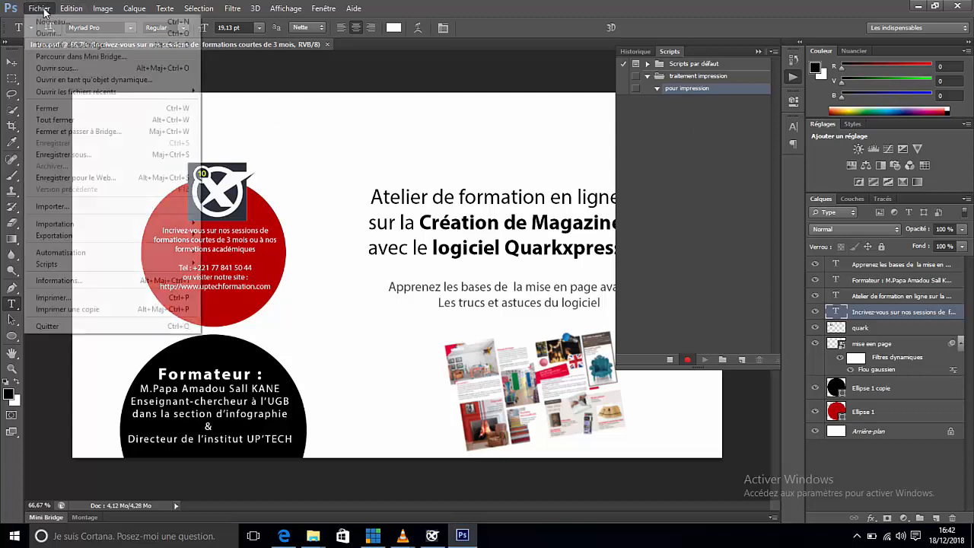
left_click(48, 34)
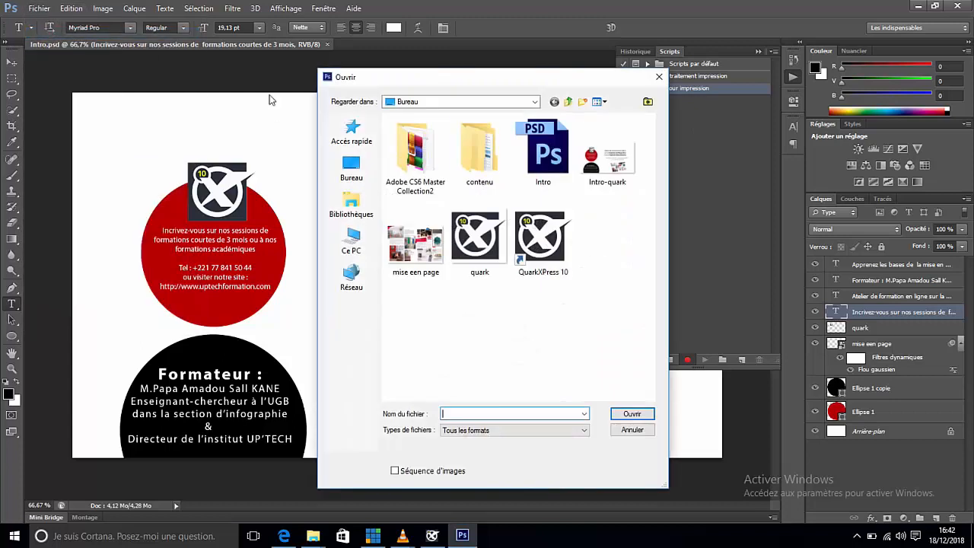
double_click(492, 176)
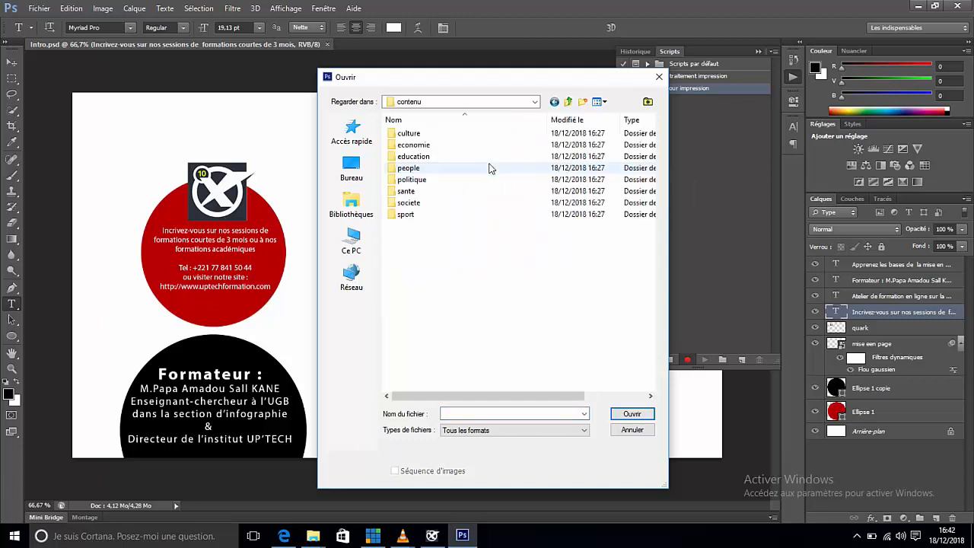
double_click(406, 216)
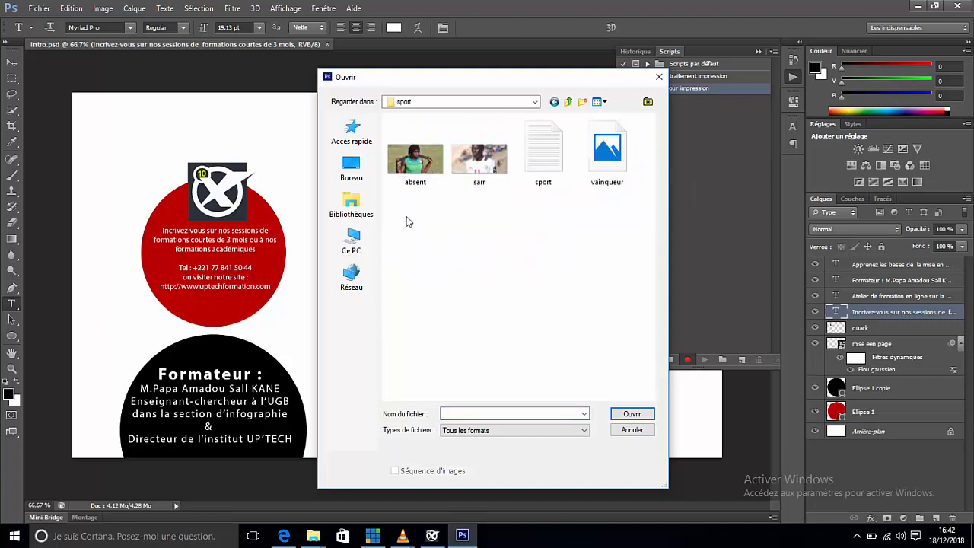
left_click(420, 164)
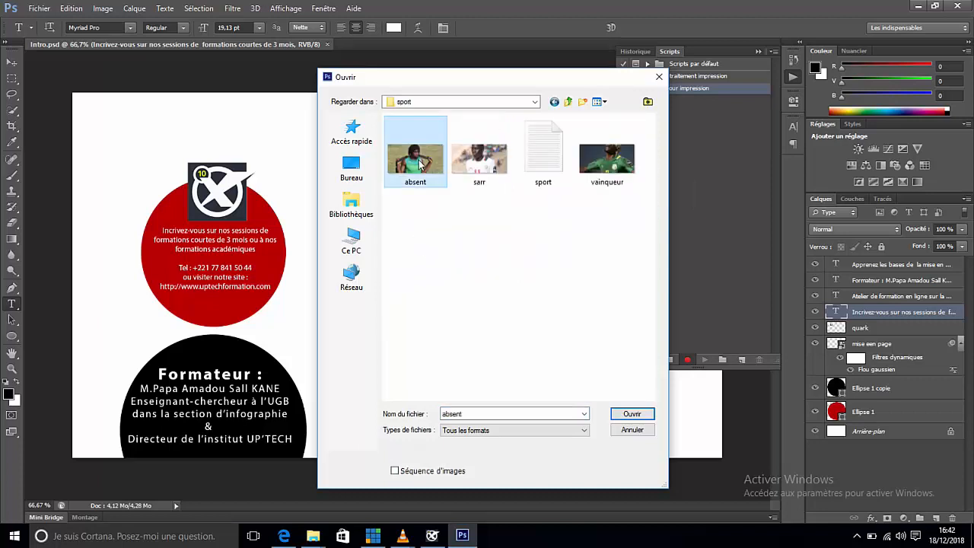
left_click(633, 415)
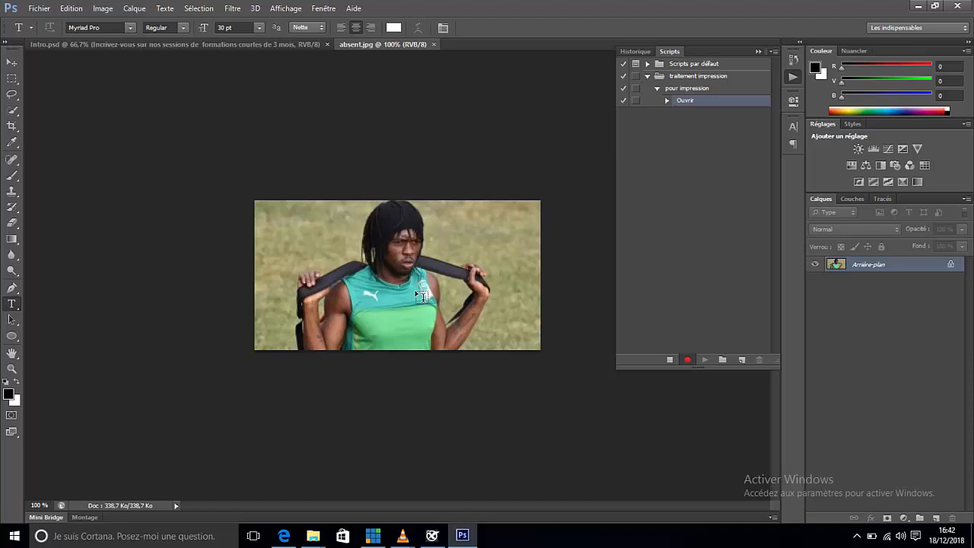
left_click(102, 8)
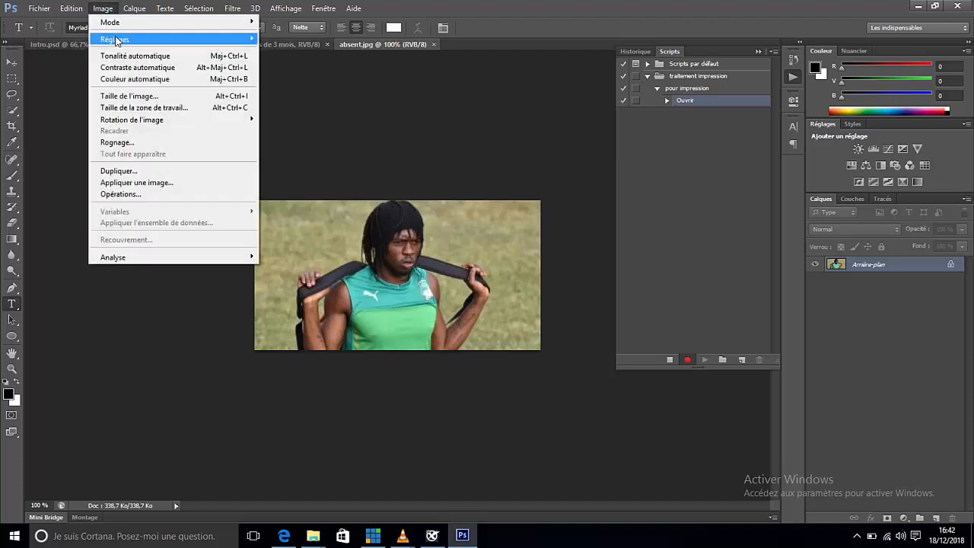
mouse_move(125, 29)
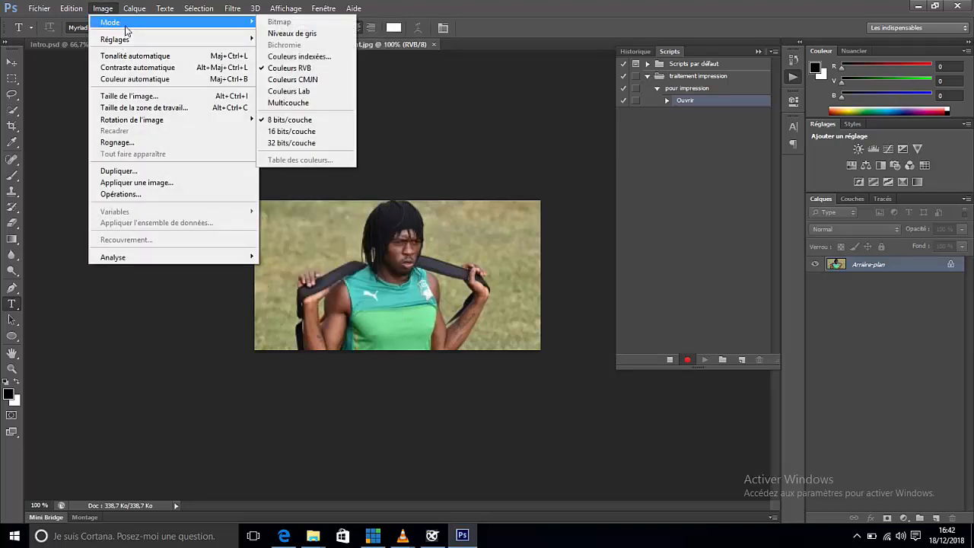
left_click(164, 97)
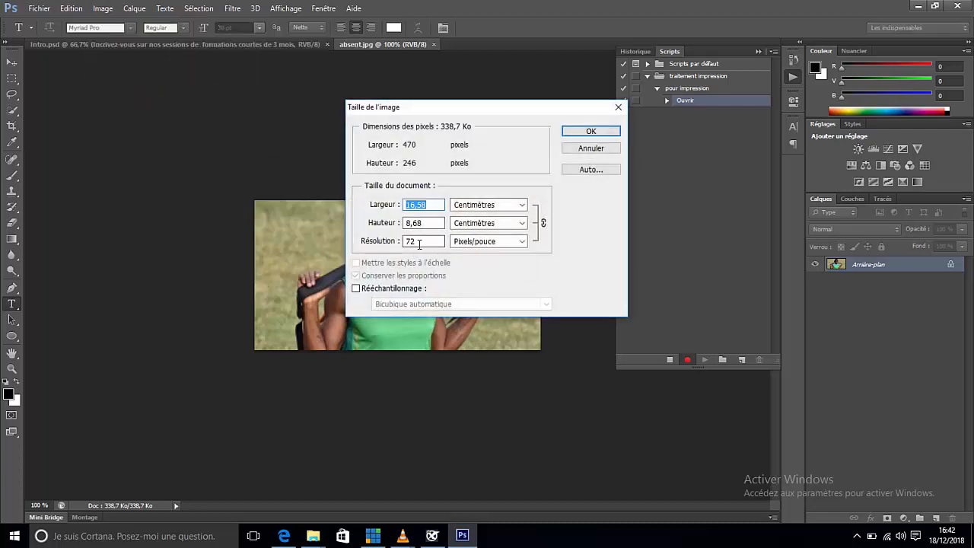
left_click(591, 149)
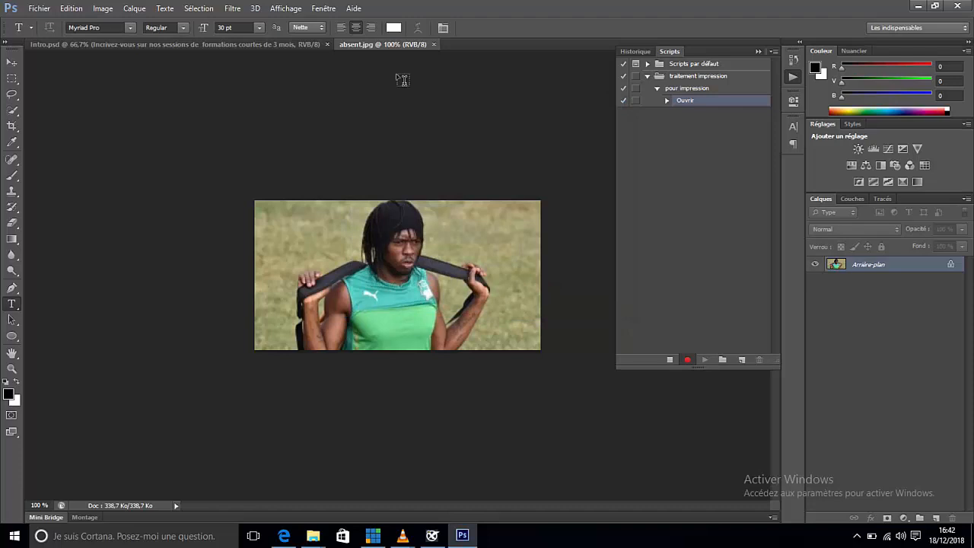
Step: Convert the image to the working CMYK profile, U.S. Web Coated (SWOP) v2
left_click(70, 9)
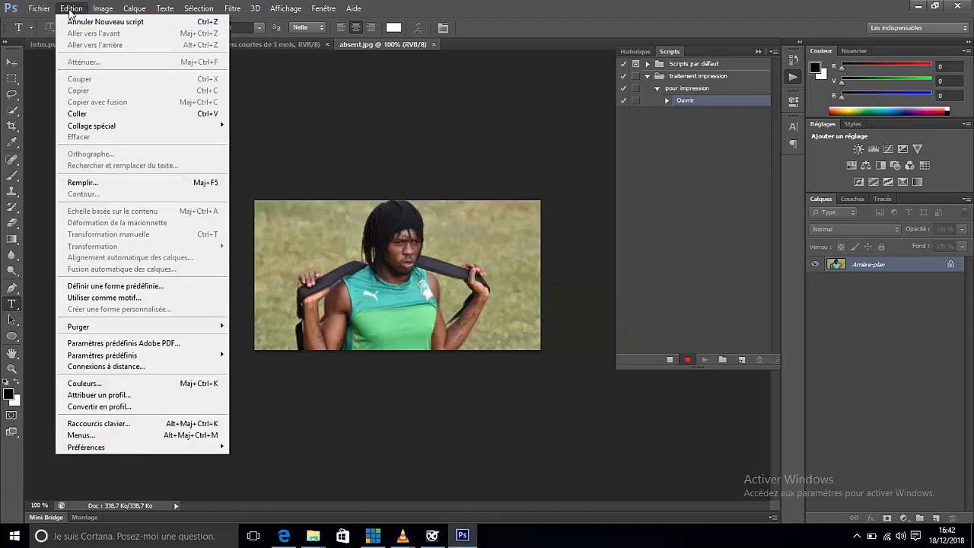
left_click(122, 407)
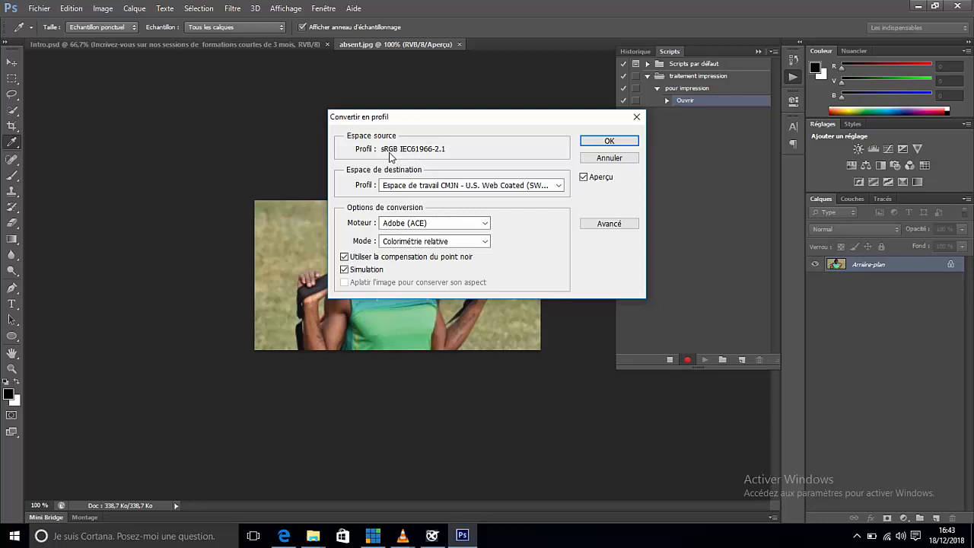
left_click(555, 188)
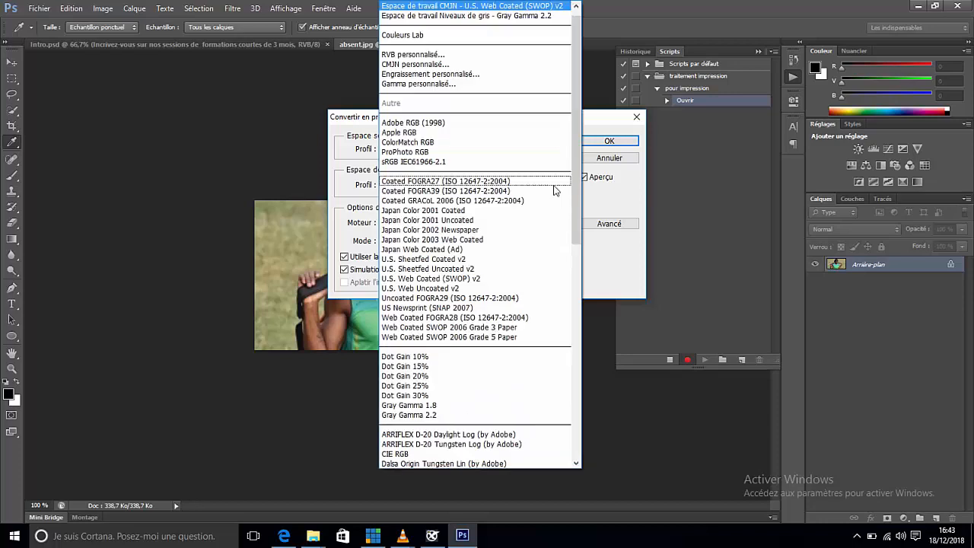
left_click(496, 11)
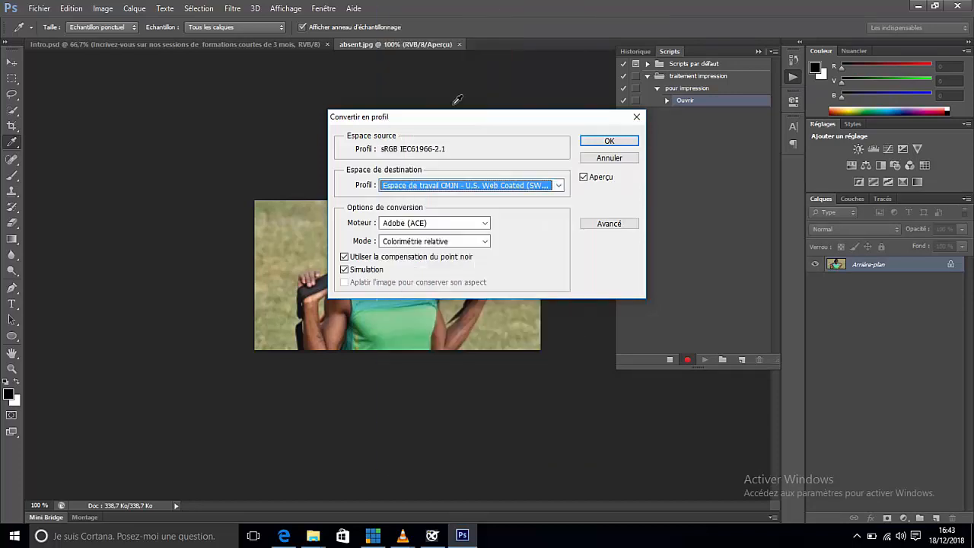
left_click(609, 142)
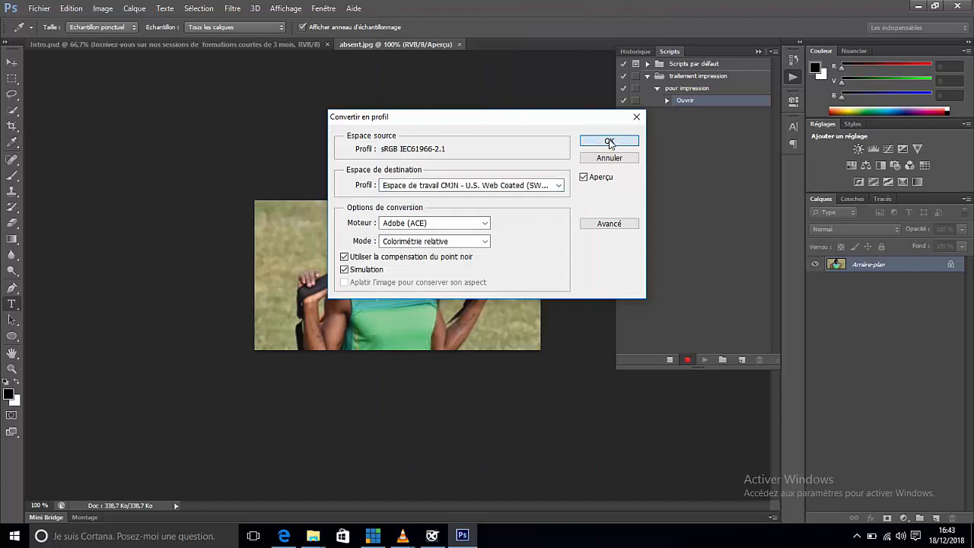
key("t")
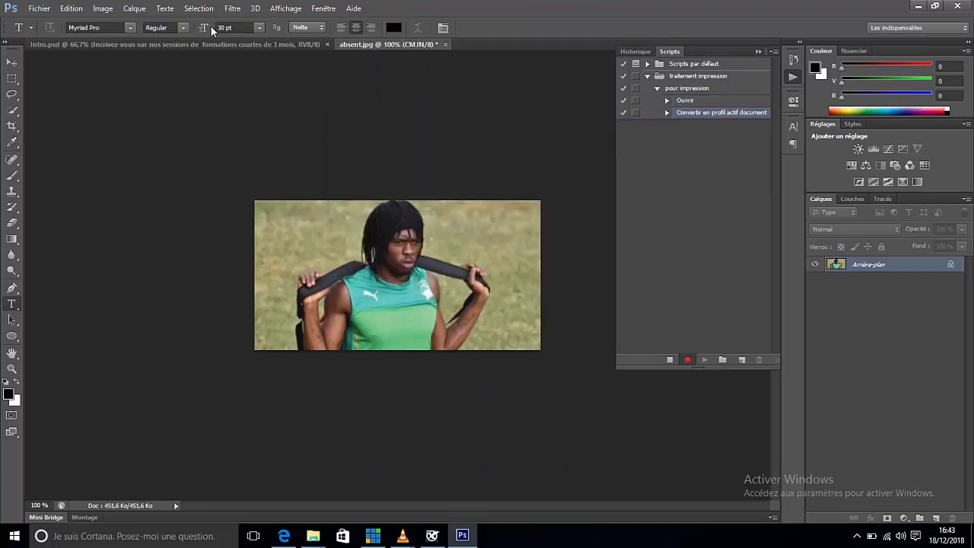
left_click(109, 11)
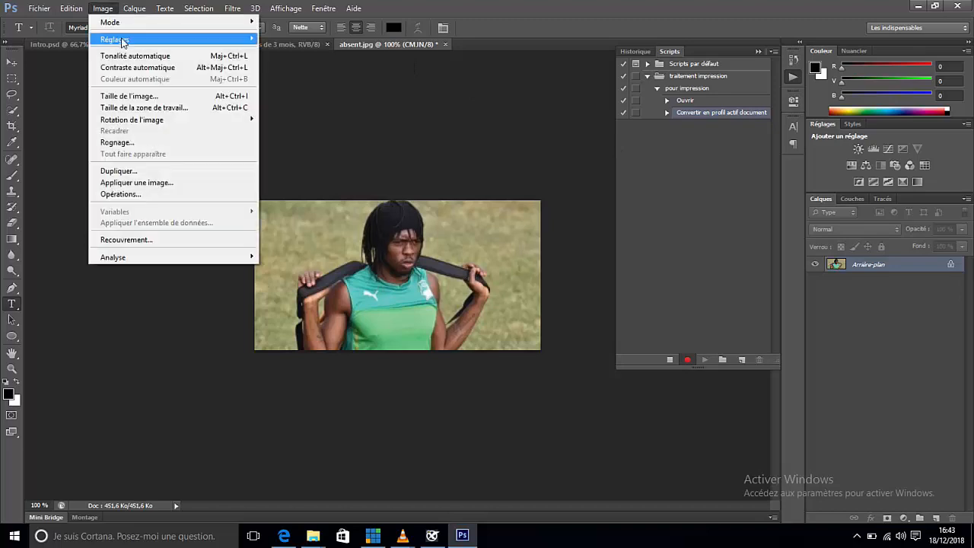
left_click(129, 96)
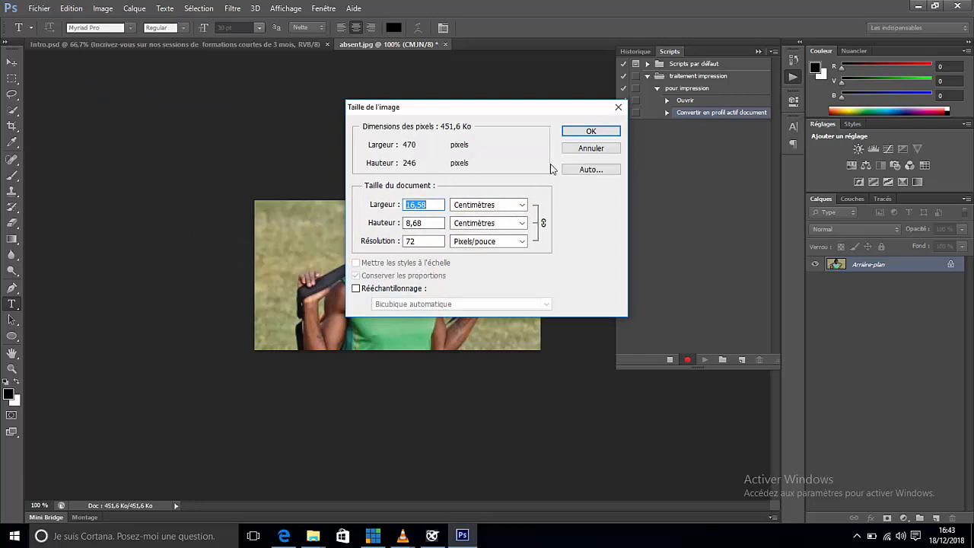
left_click(593, 150)
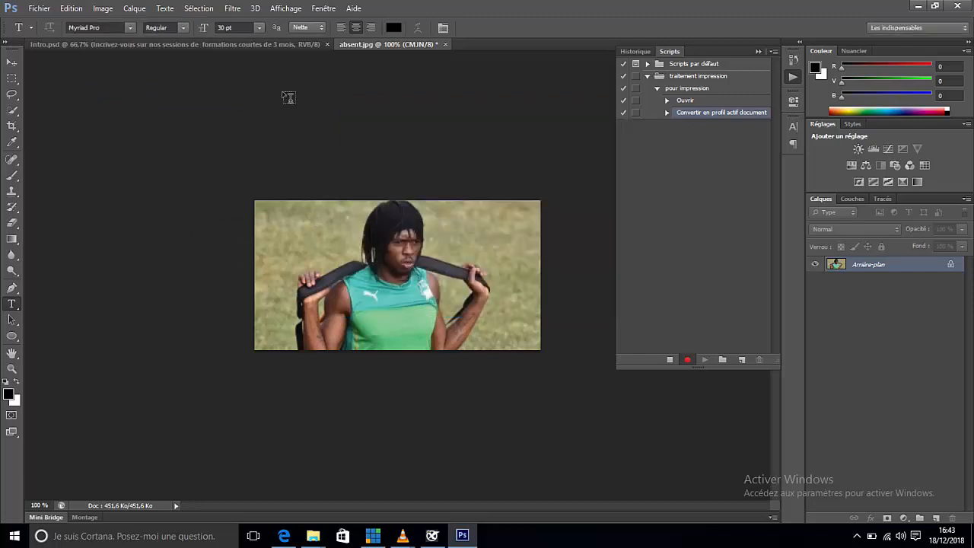
left_click(103, 8)
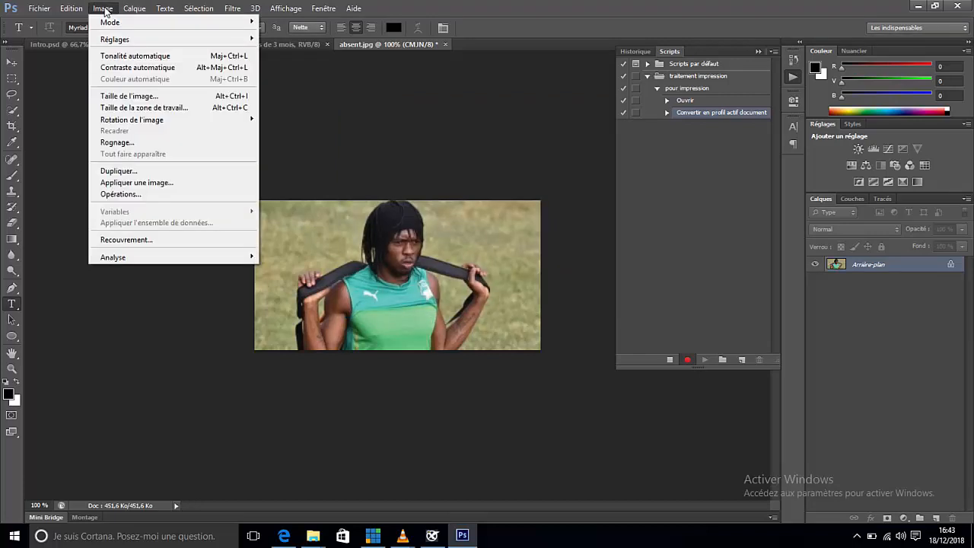
mouse_move(114, 29)
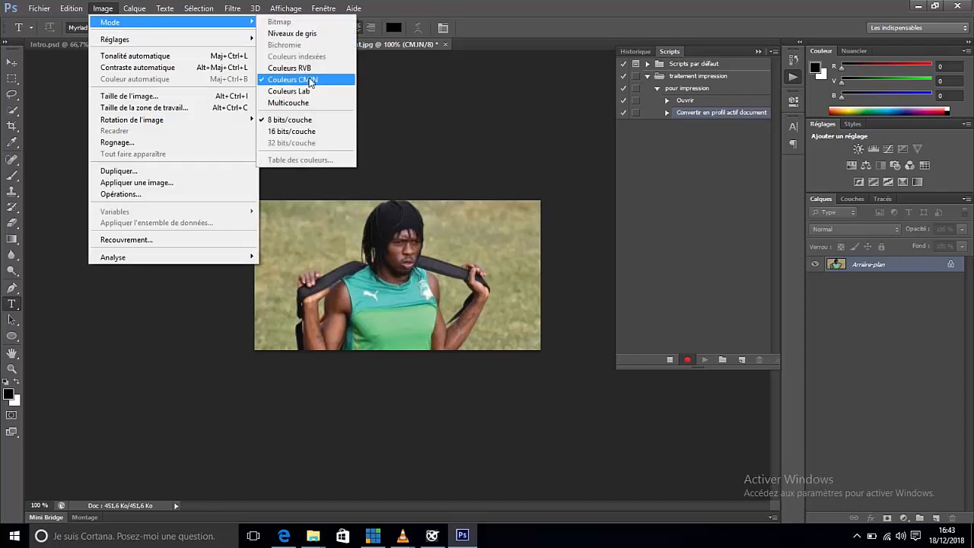
left_click(542, 15)
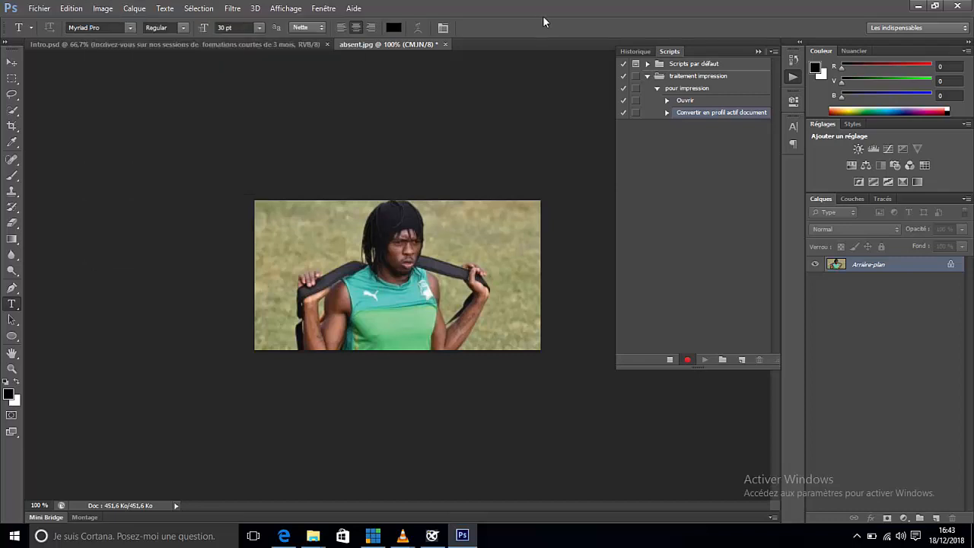
Step: Set the image's resolution to 300 pixels/inch
left_click(102, 9)
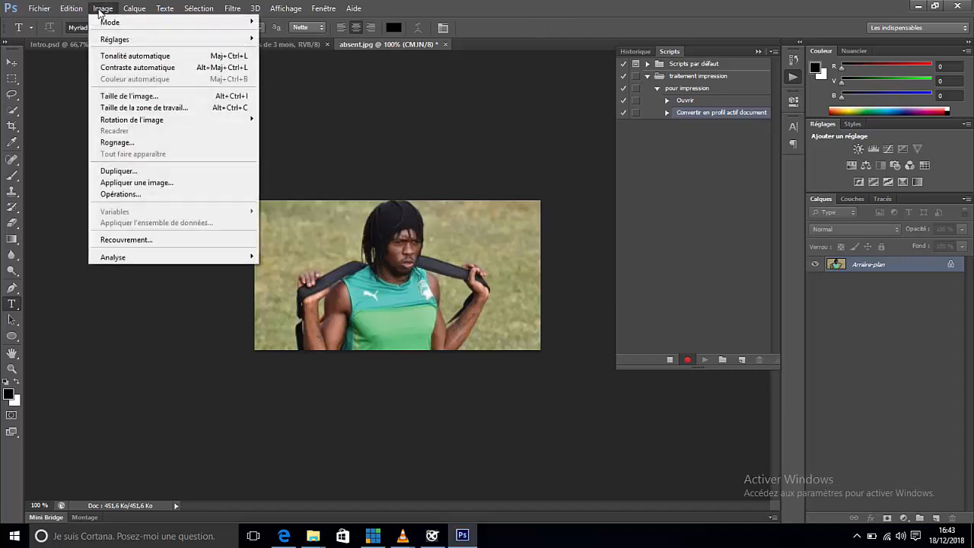
left_click(116, 97)
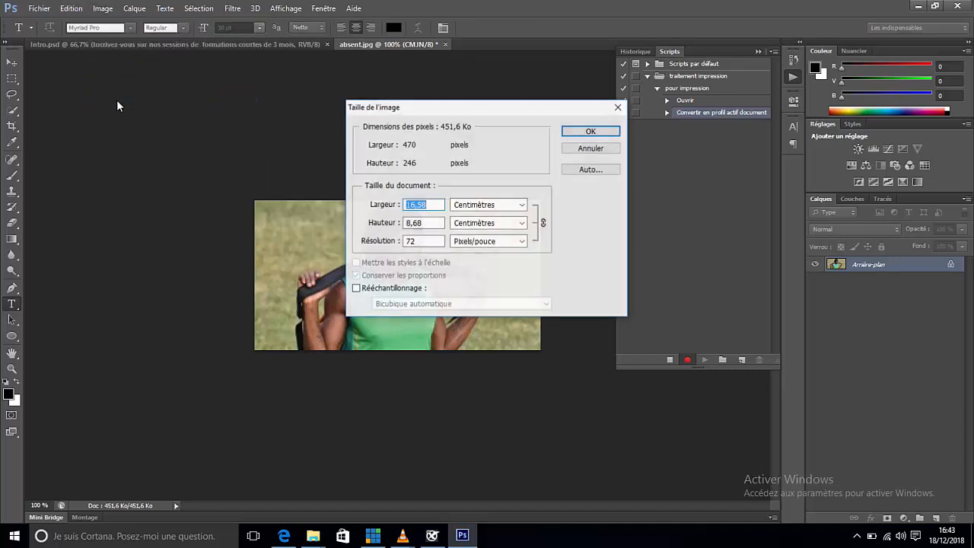
double_click(419, 242)
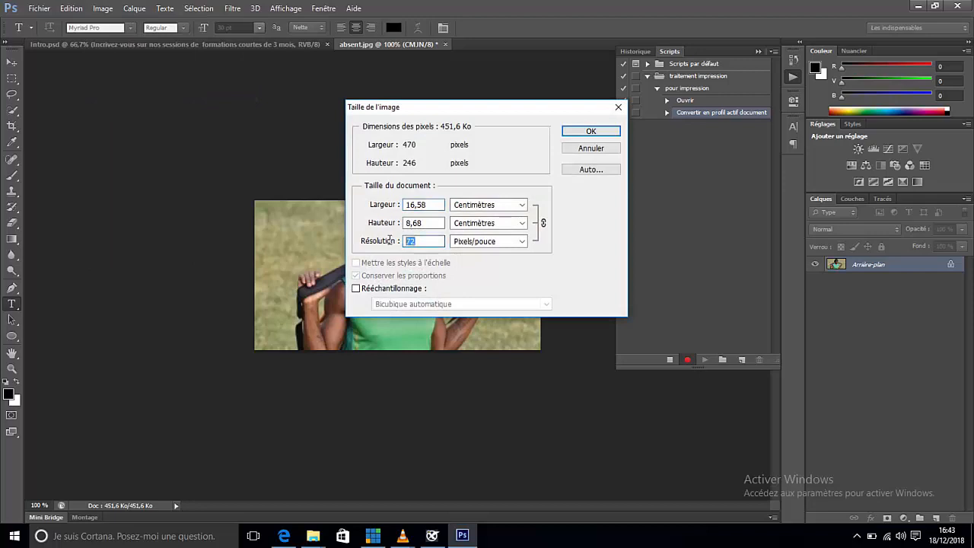
type("300")
left_click(591, 133)
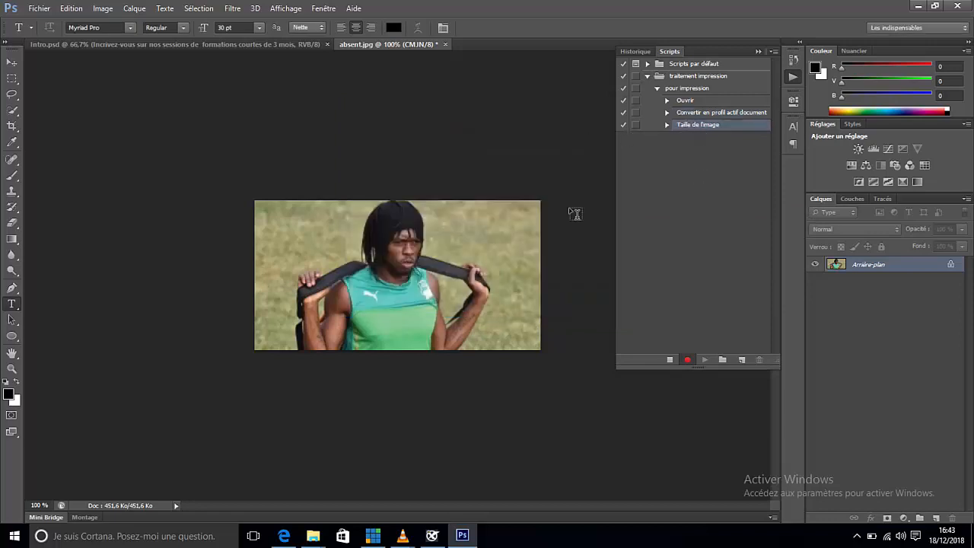
Step: Save the image as a progressive optimized JPEG at maximum quality 12 with 3 passes
left_click(34, 10)
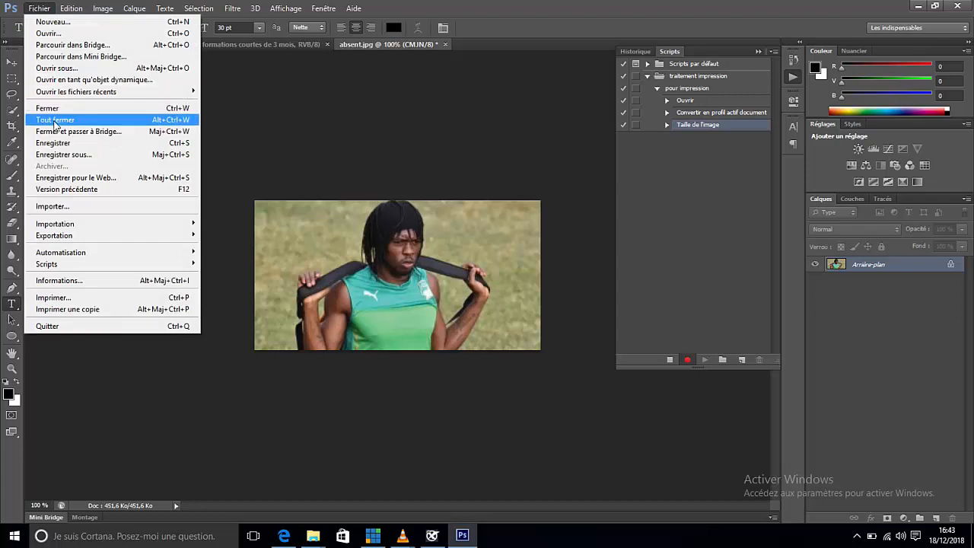
left_click(55, 143)
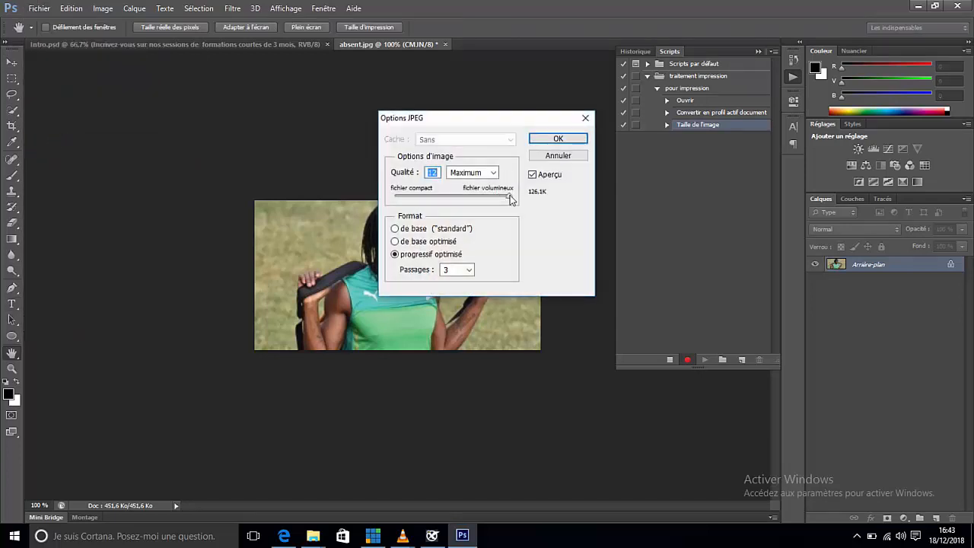
left_click(556, 142)
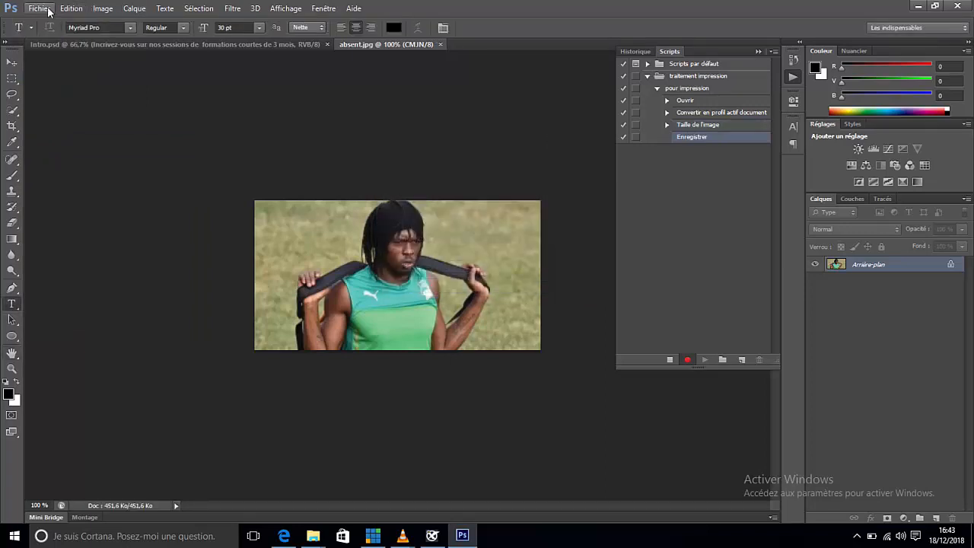
Step: Close the saved image and stop recording the script
left_click(42, 9)
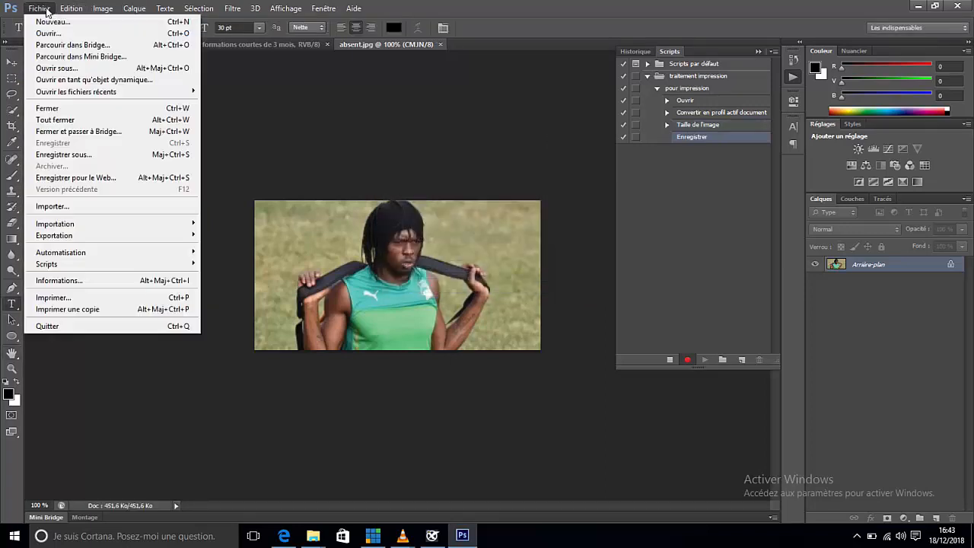
left_click(48, 108)
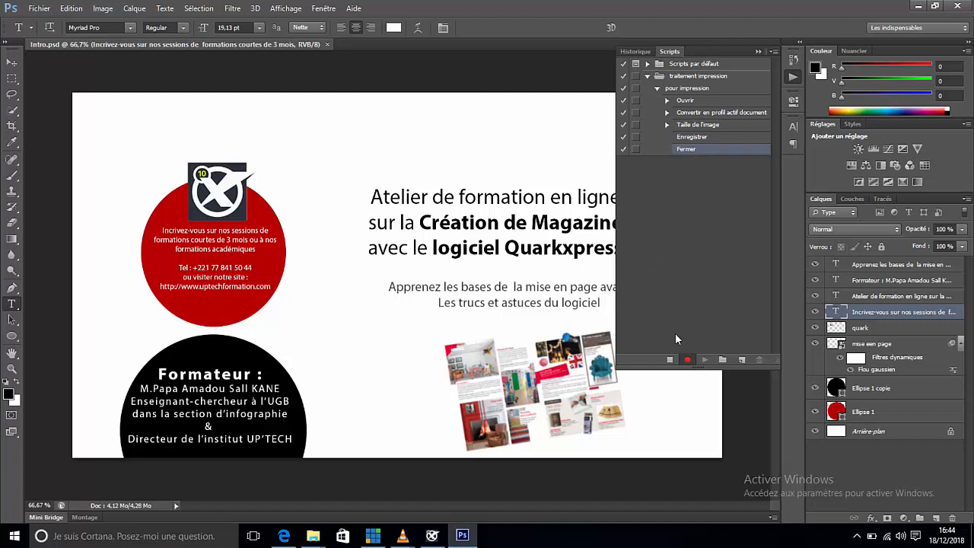
left_click(670, 361)
Step: Start batch processing with the "pour impression" script from the "traitement impression" set
left_click(38, 9)
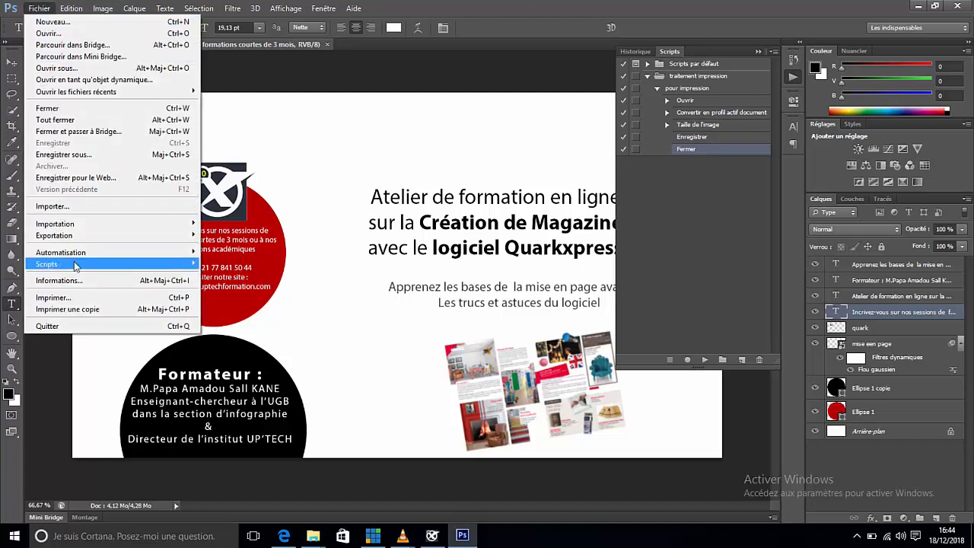
mouse_move(81, 251)
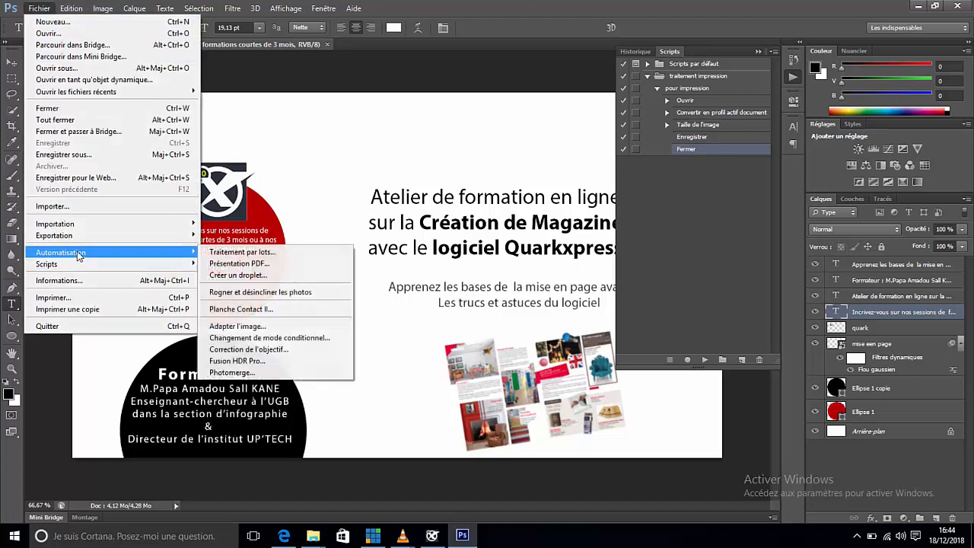
left_click(271, 252)
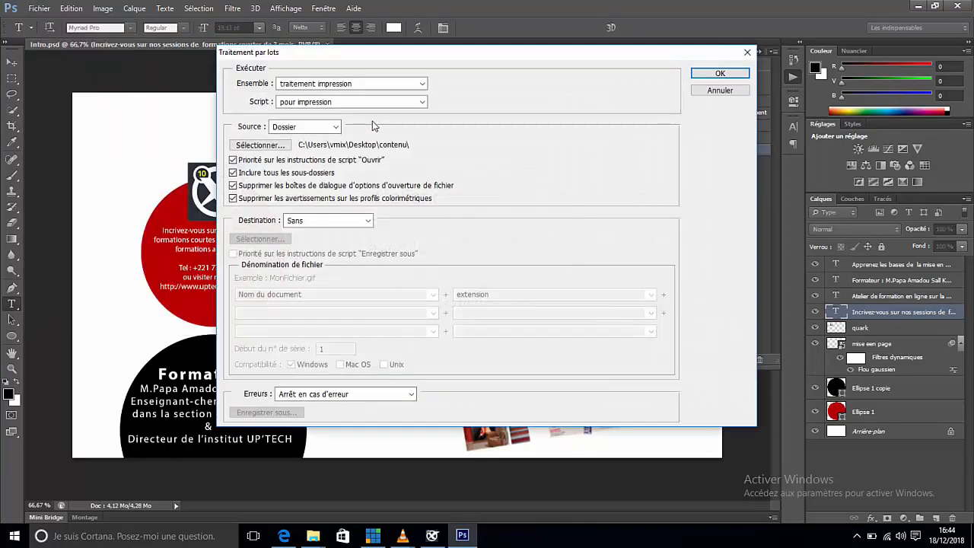
left_click(417, 84)
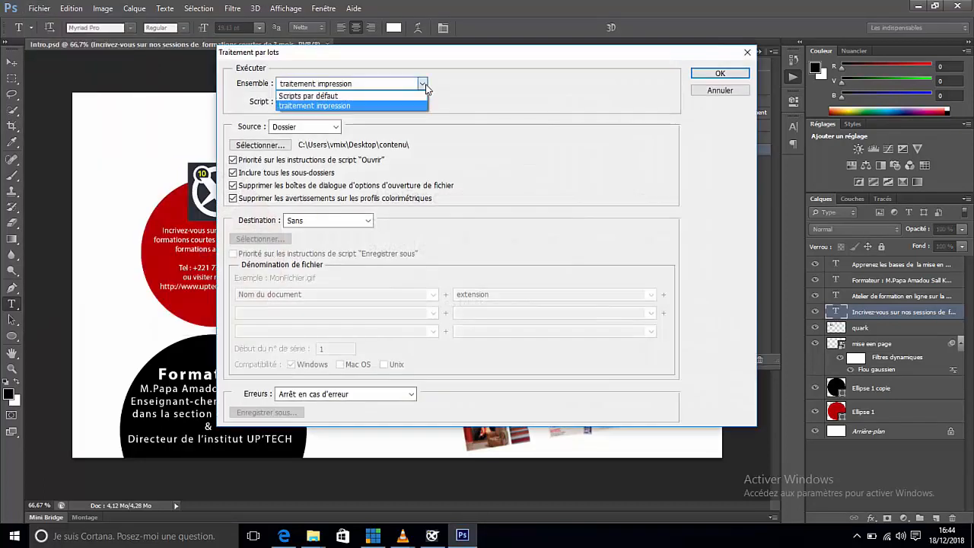
left_click(395, 107)
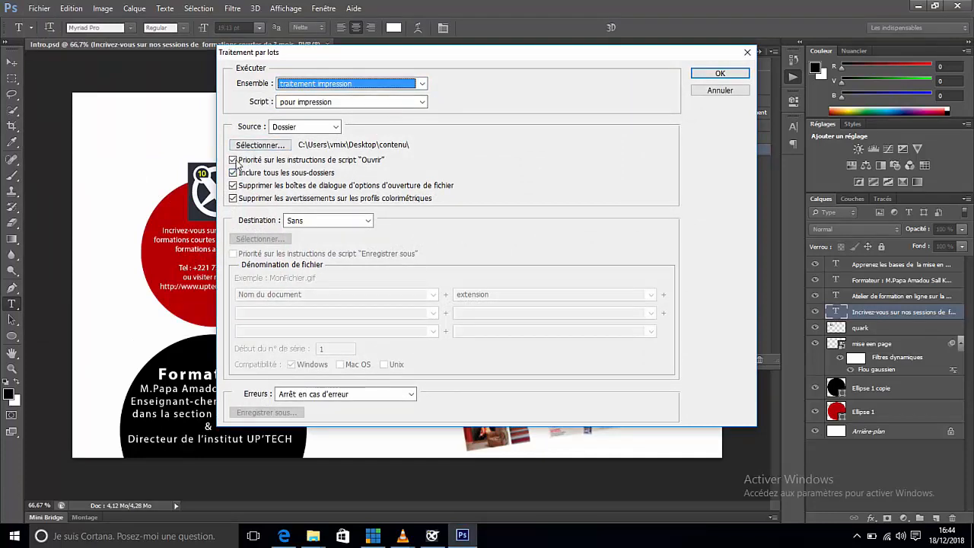
Step: Set the batch source to the "contenu" desktop folder, with all subfolders included and color profile warnings suppressed
left_click(232, 198)
left_click(233, 173)
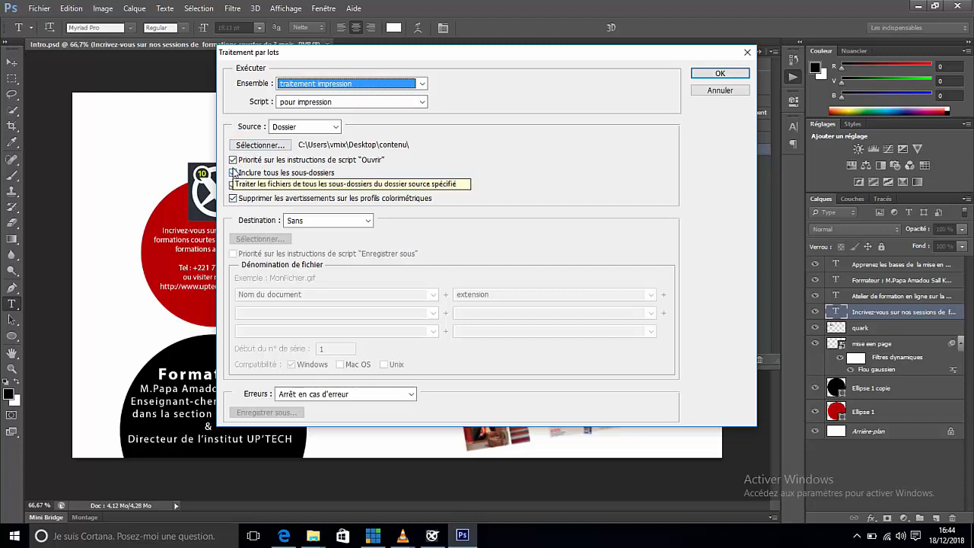
left_click(233, 173)
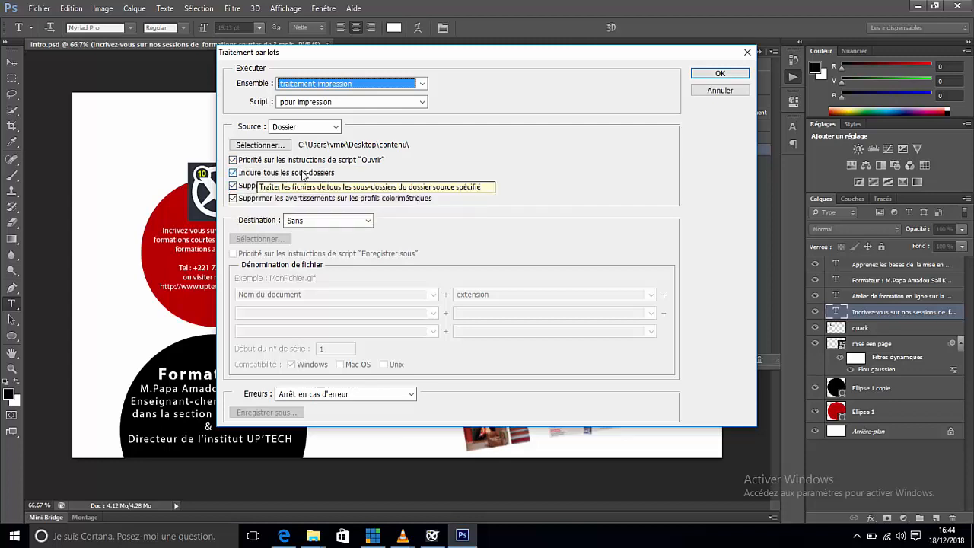
left_click(269, 147)
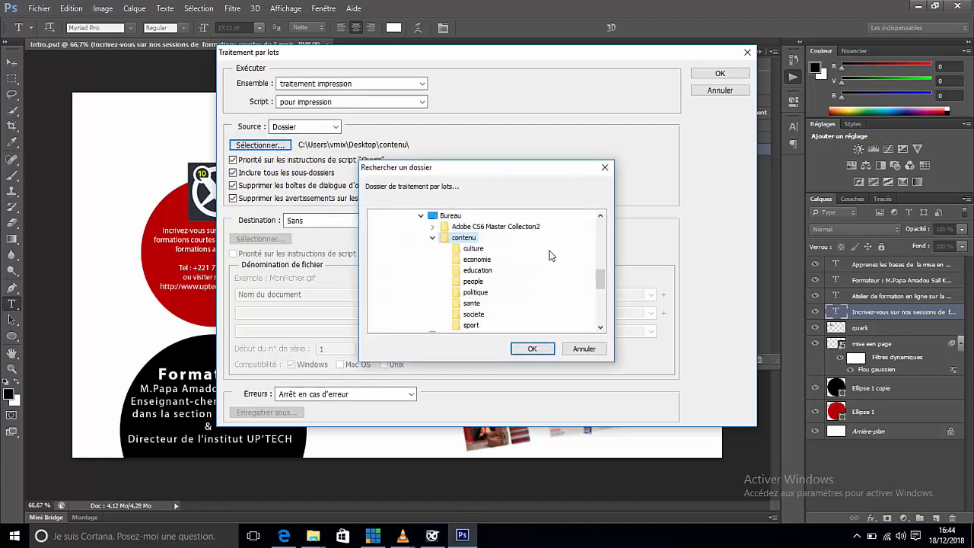
left_click(444, 218)
left_click(452, 239)
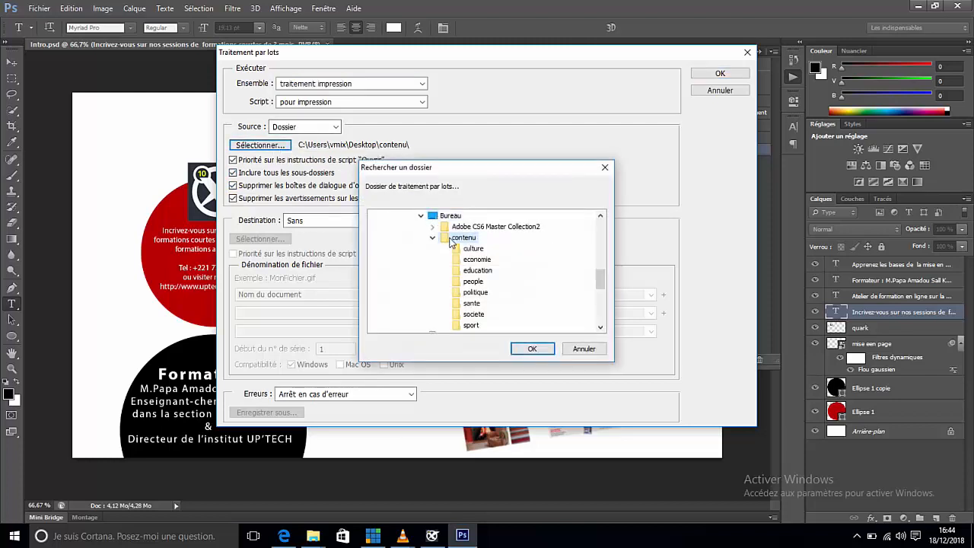
left_click(538, 351)
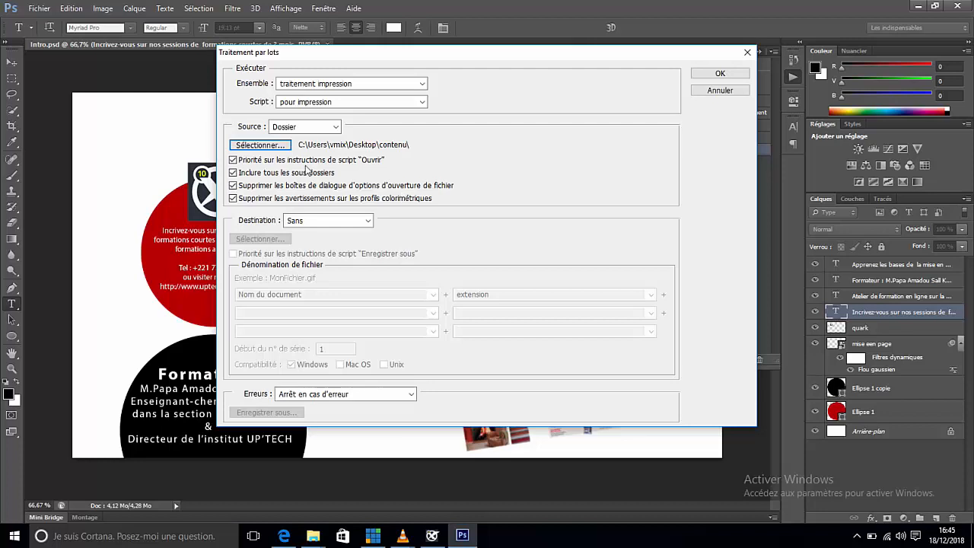
left_click(367, 220)
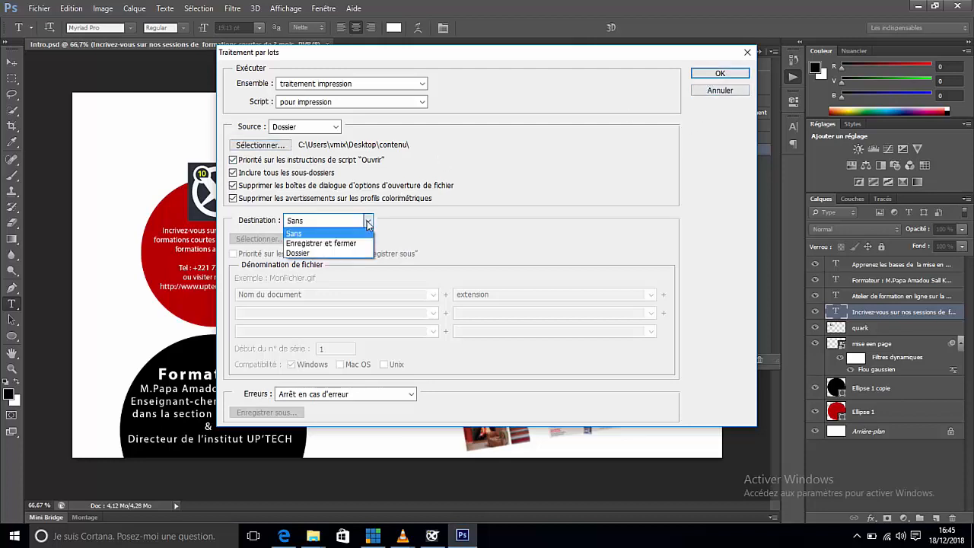
left_click(314, 254)
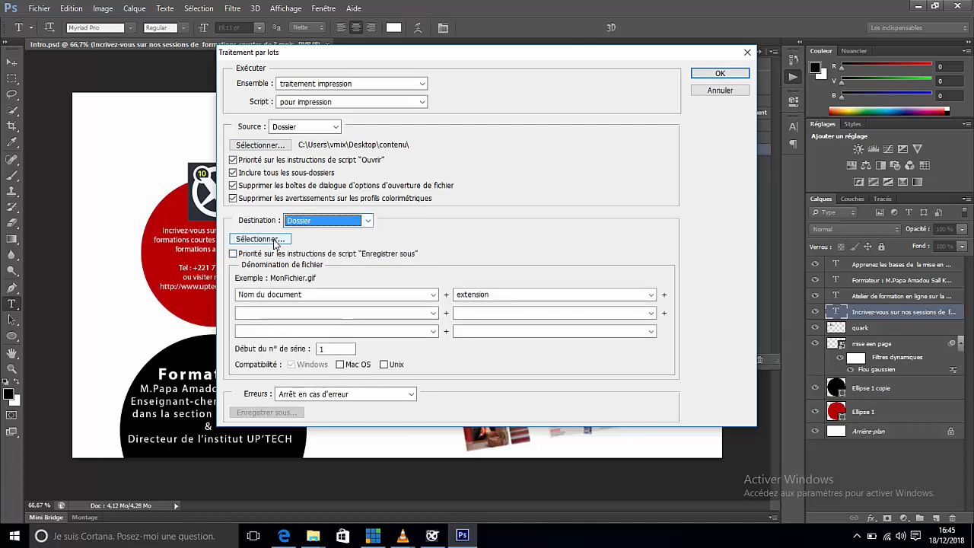
left_click(274, 240)
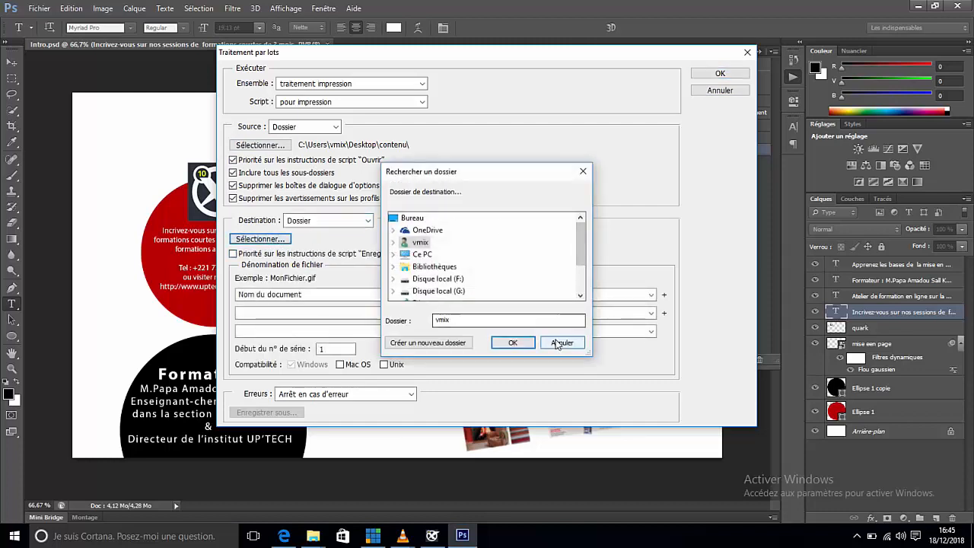
left_click(561, 342)
left_click(368, 221)
left_click(329, 233)
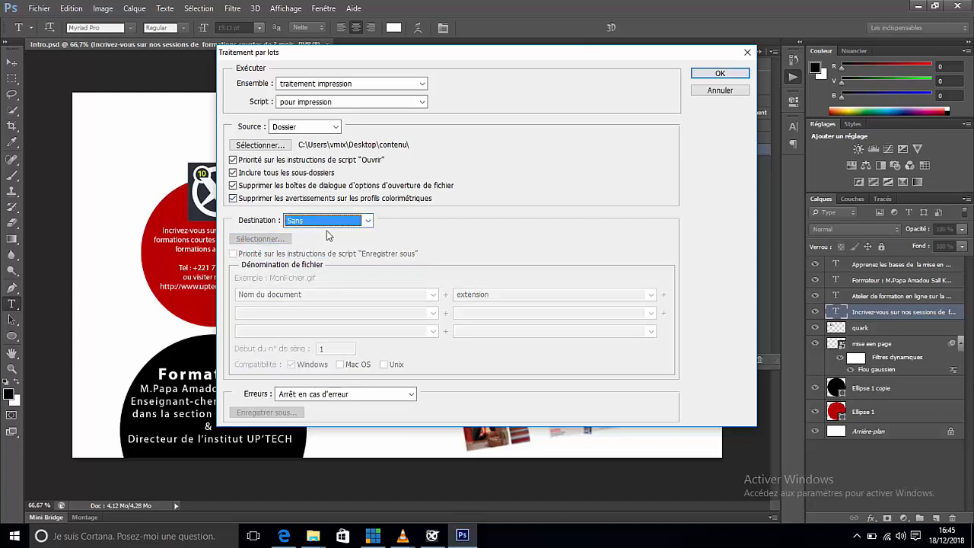
Step: Run the batch and save the don image in the "education" folder as "don copie" and "don" in Photoshop format, maximizing compatibility
left_click(719, 74)
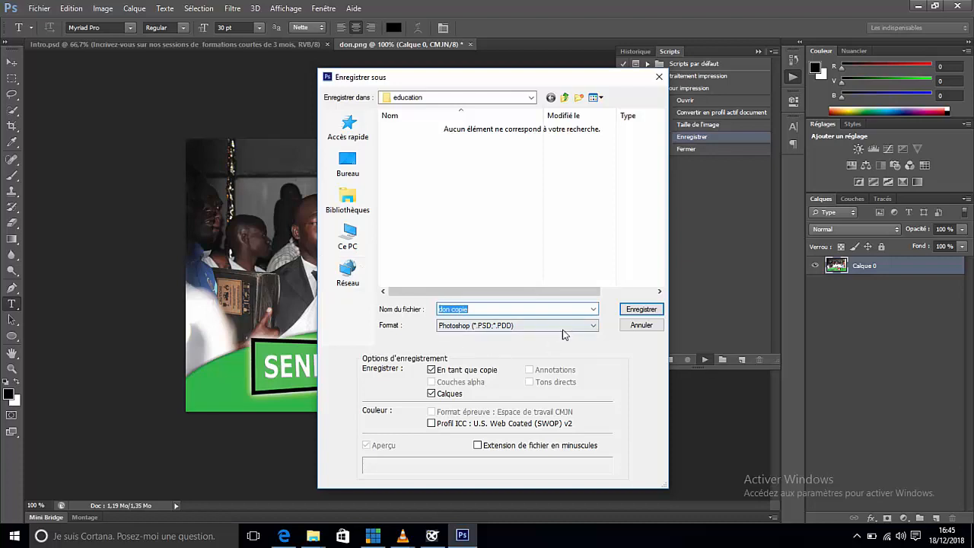
left_click(642, 309)
left_click(664, 163)
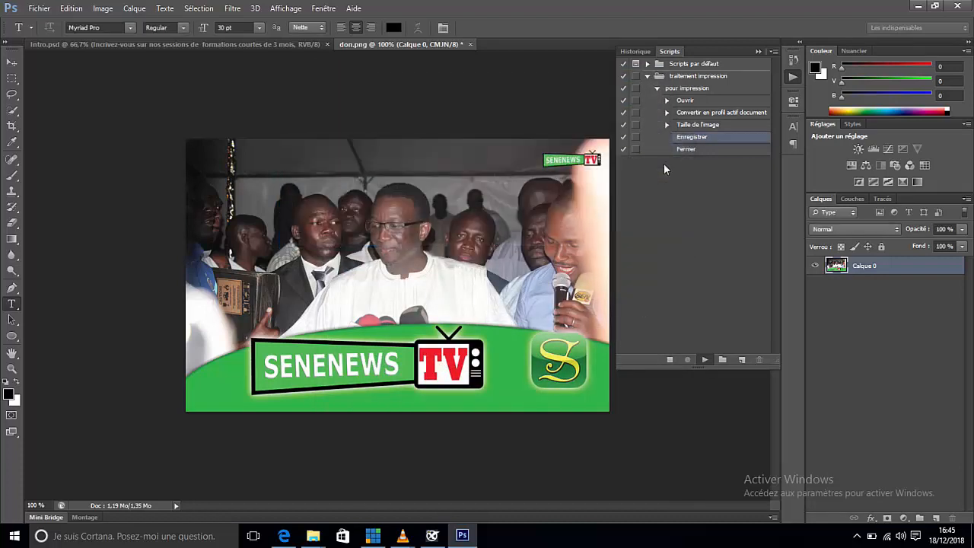
left_click(461, 198)
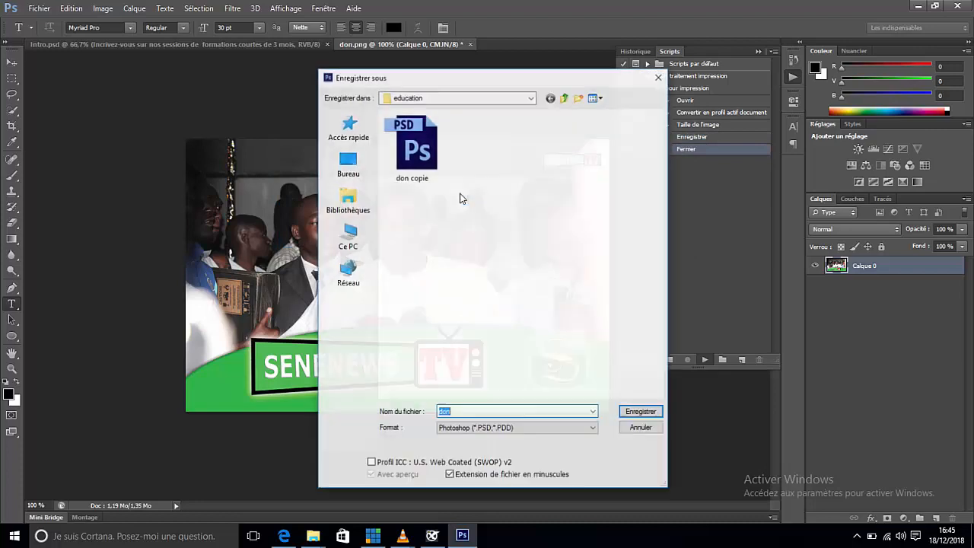
left_click(641, 415)
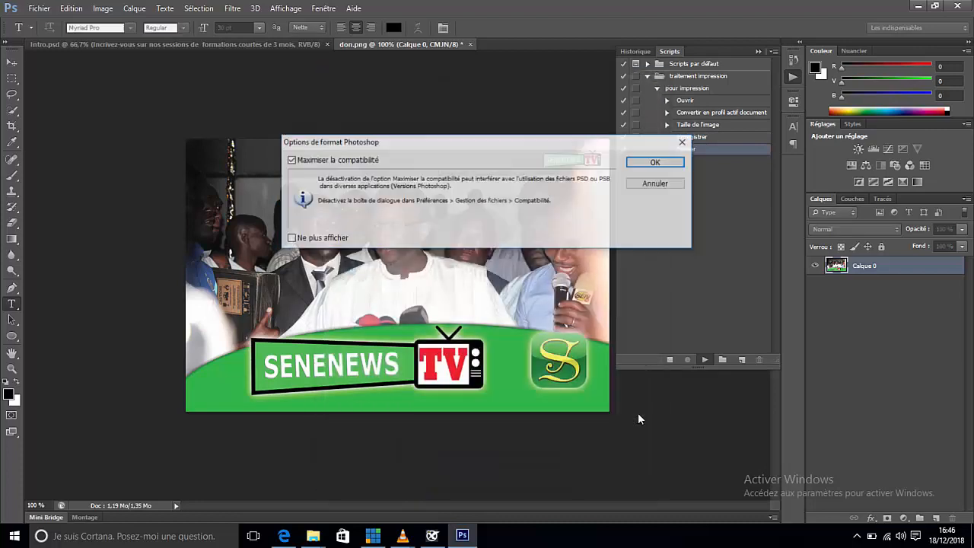
left_click(641, 161)
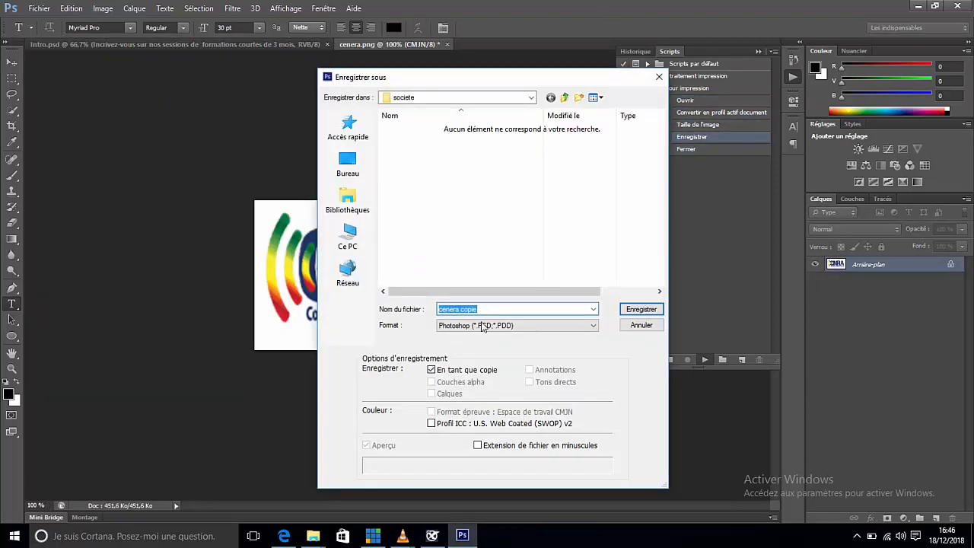
Step: Save the cenera image in the "societe" folder as "cenera copie" and "cenera" in Photoshop format
left_click(638, 310)
left_click(453, 201)
left_click(646, 411)
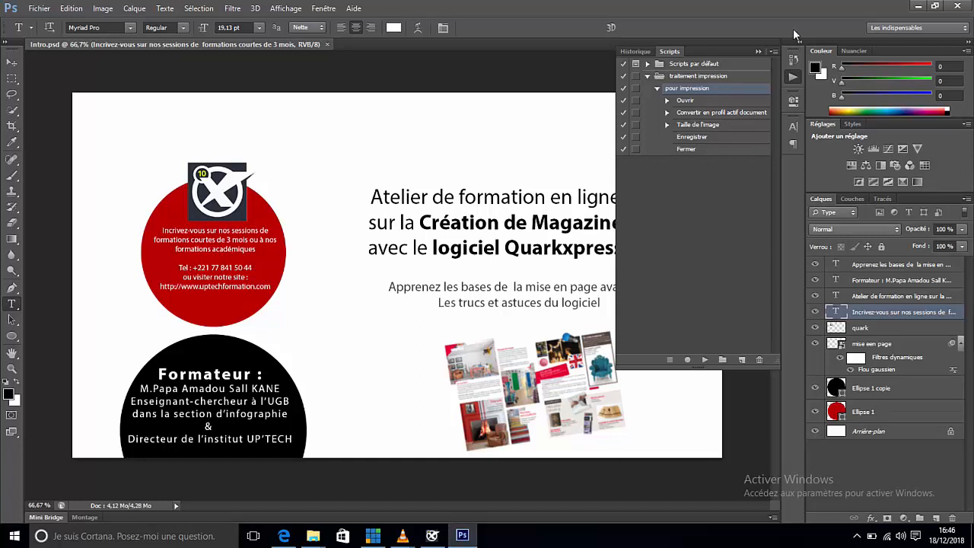
Step: Open the processed JPEG photo of the man at a desk from the "economie" subfolder of "contenu"
left_click(38, 8)
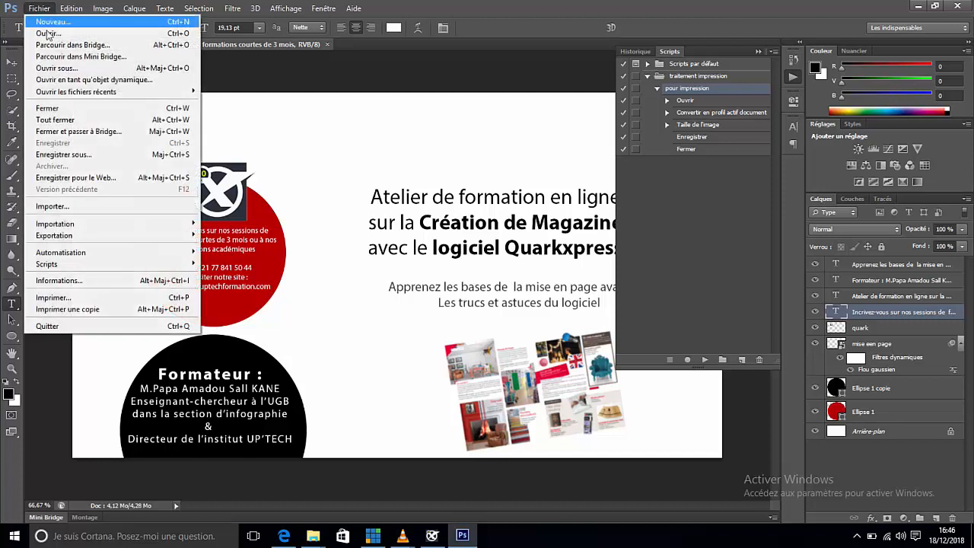
left_click(48, 35)
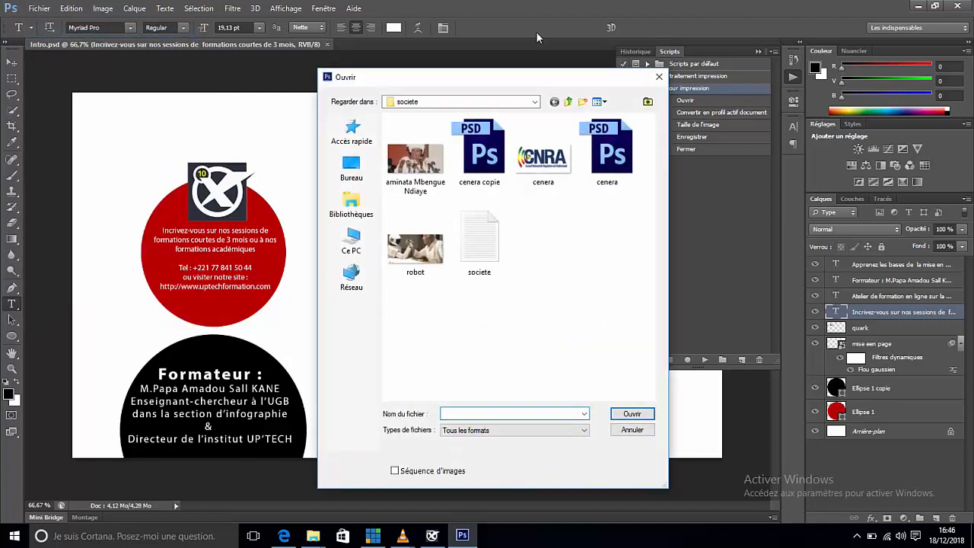
left_click(567, 101)
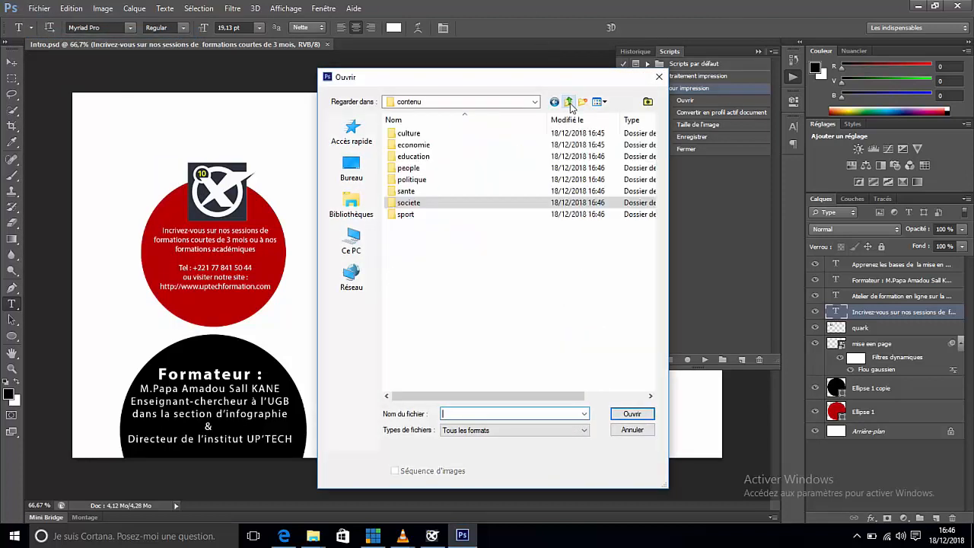
double_click(411, 146)
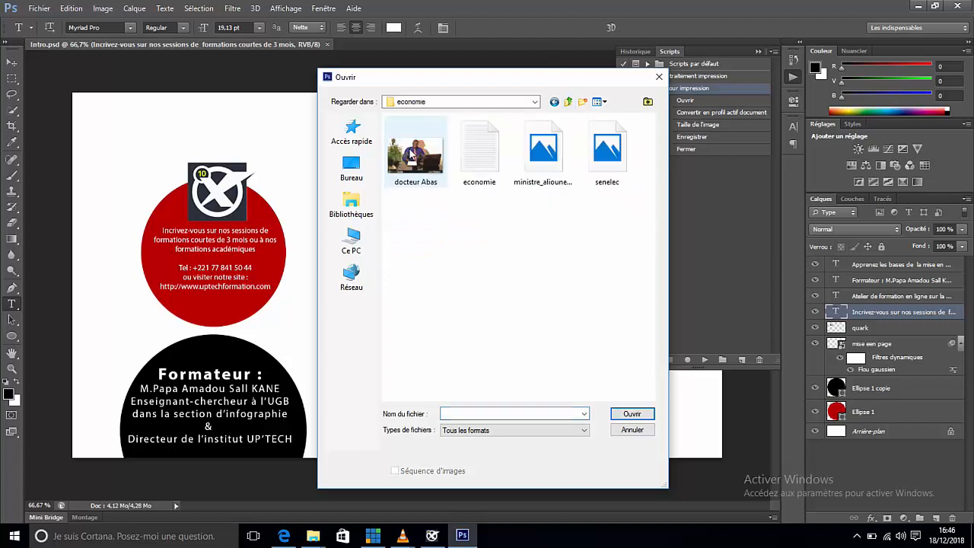
double_click(426, 162)
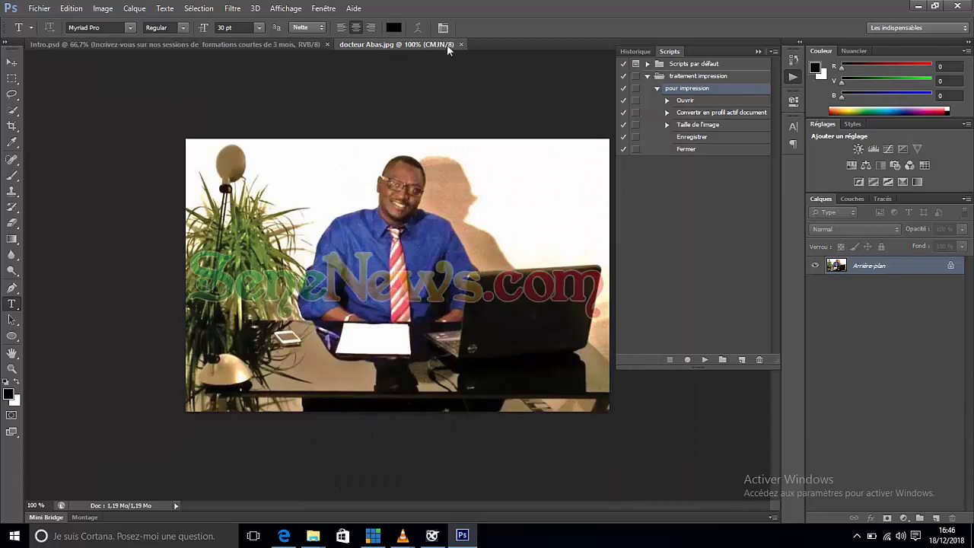
Step: Check the opened photo's document size and resolution in the Image Size settings
left_click(104, 10)
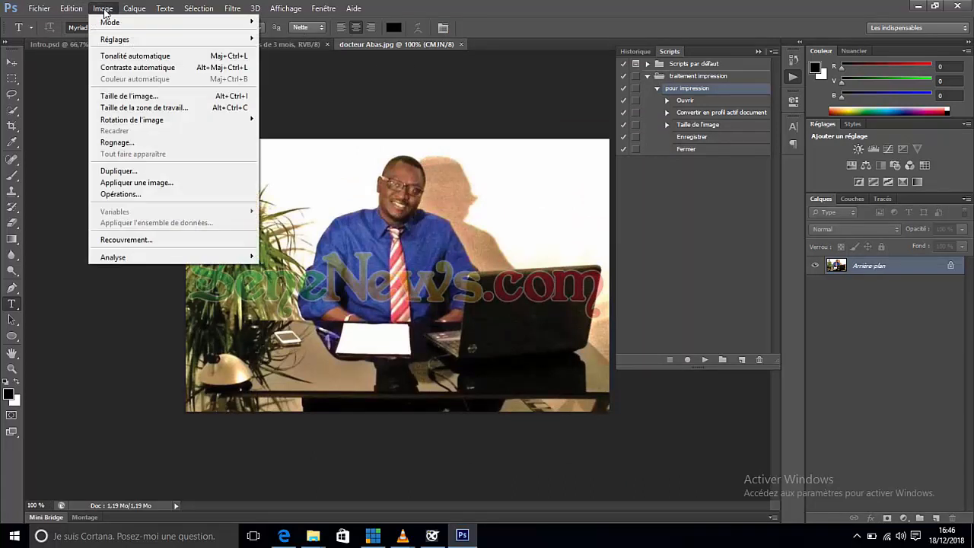
left_click(129, 96)
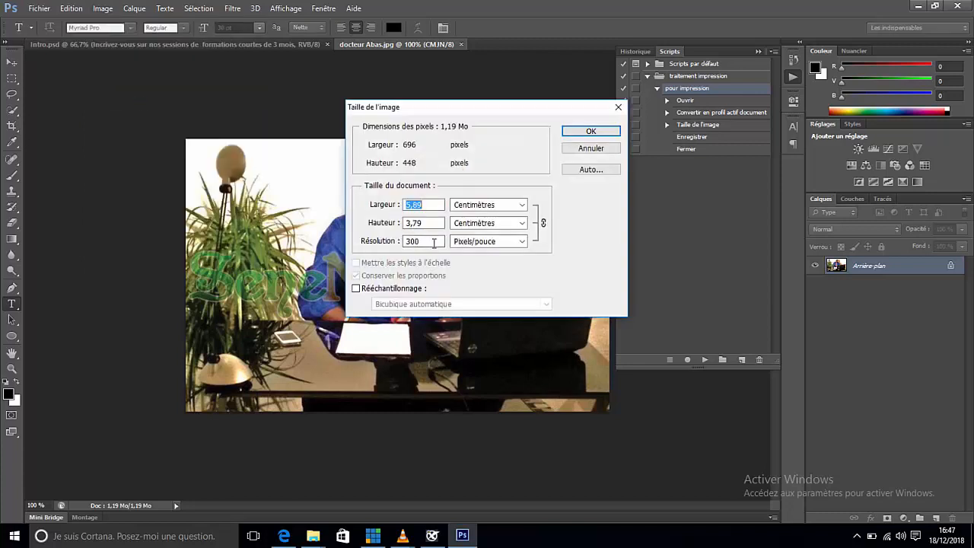
left_click(589, 132)
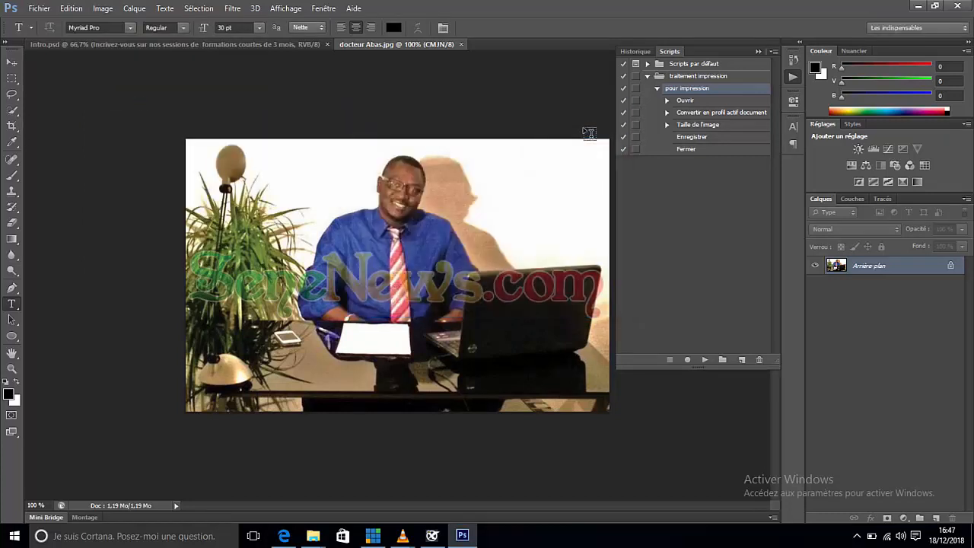